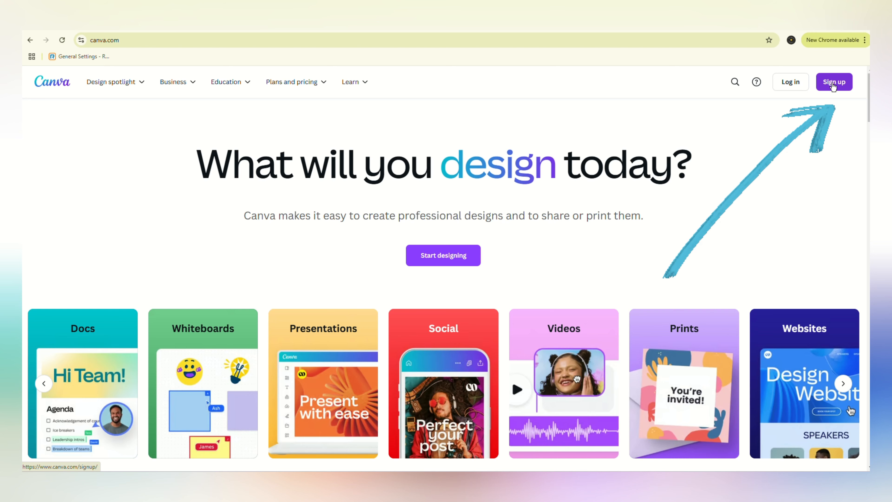
Sign up with the Google account for Personal use, skipping the Canva Pro free trial
{"action": "left_click", "coordinate": [832, 84]}
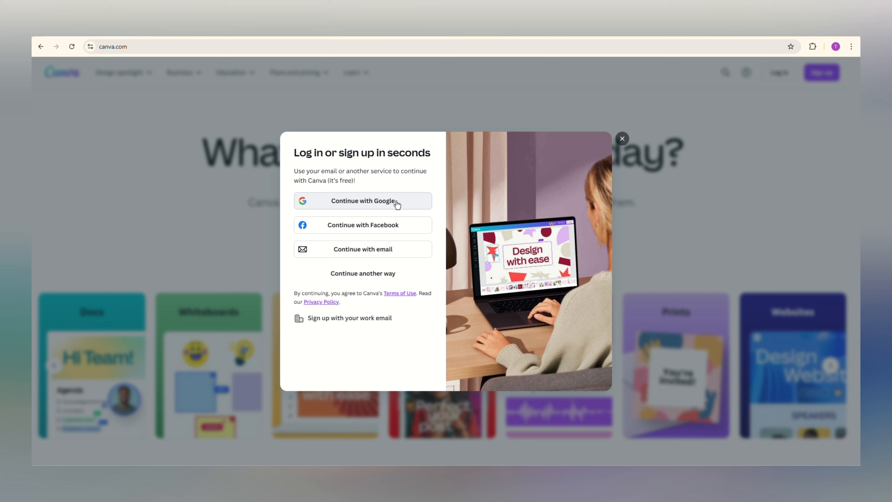
{"action": "left_click", "coordinate": [396, 203]}
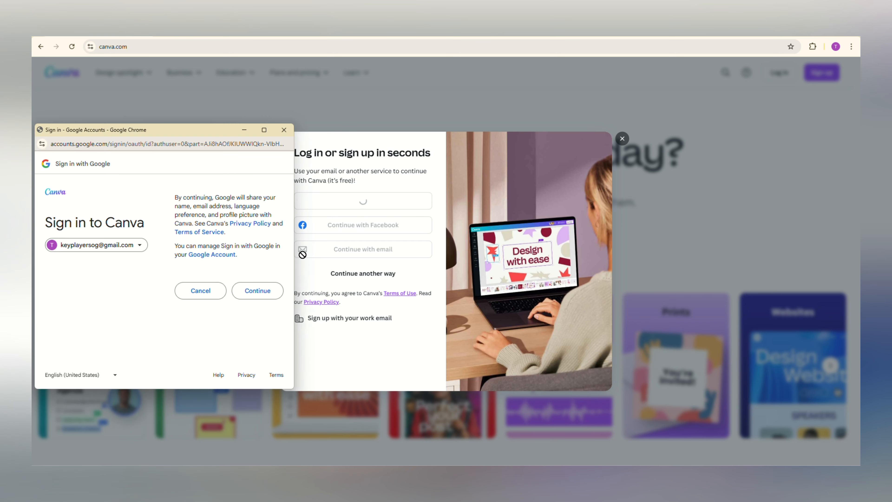
{"action": "left_click", "coordinate": [270, 299]}
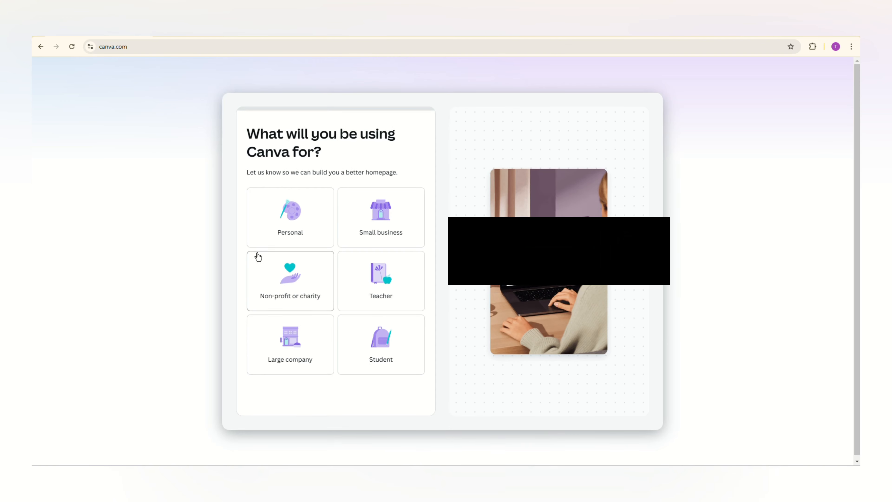
{"action": "left_click", "coordinate": [286, 233]}
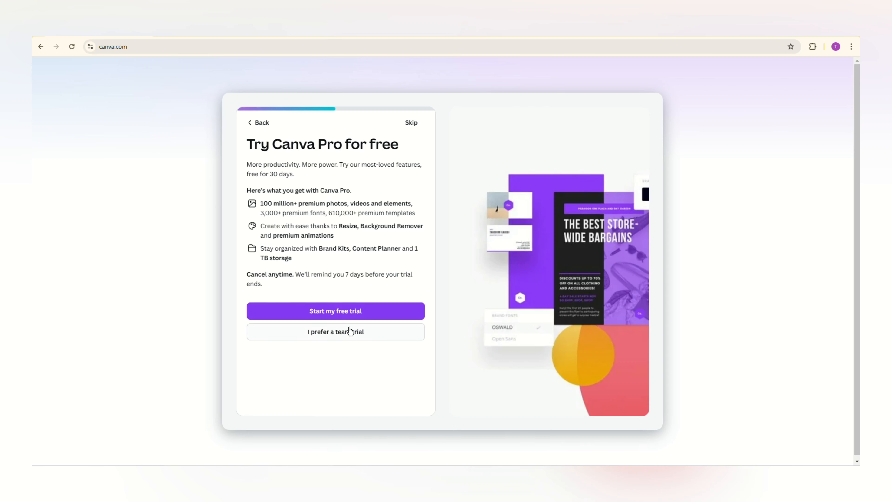
{"action": "left_click", "coordinate": [411, 123]}
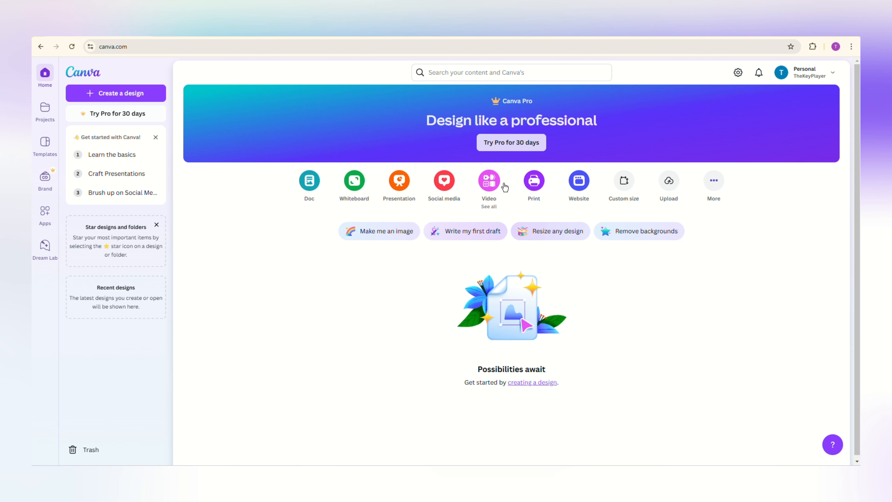
Create a blank Flyer (Portrait 8.5 × 11 in) design and step through the introductory tips to the end
{"action": "left_click", "coordinate": [714, 184]}
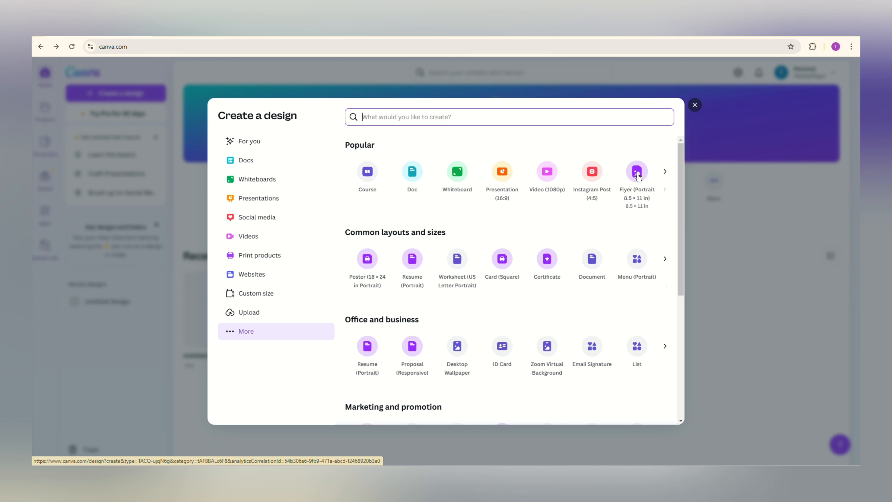
{"action": "left_click", "coordinate": [637, 174]}
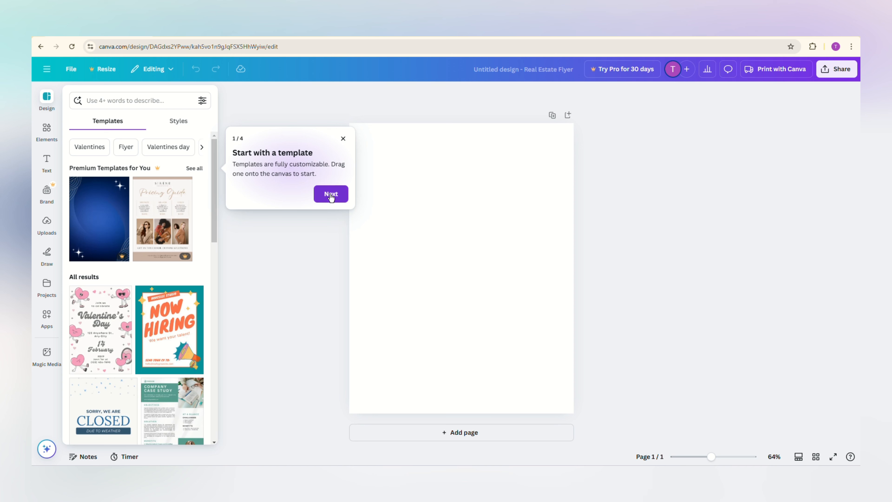
{"action": "left_click", "coordinate": [330, 197]}
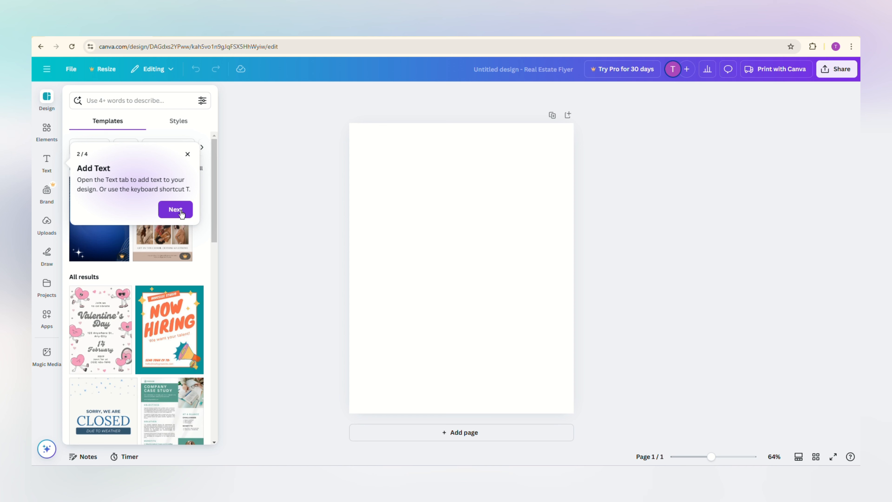
{"action": "left_click", "coordinate": [179, 211]}
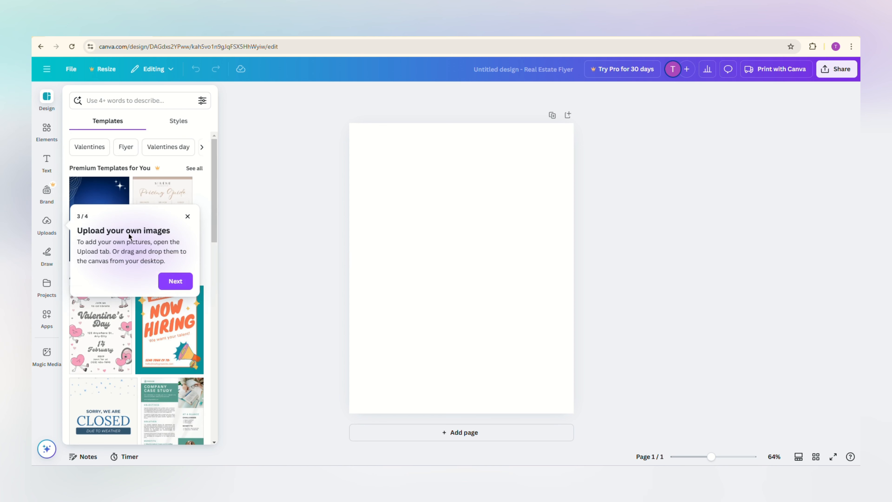
{"action": "left_click", "coordinate": [174, 282]}
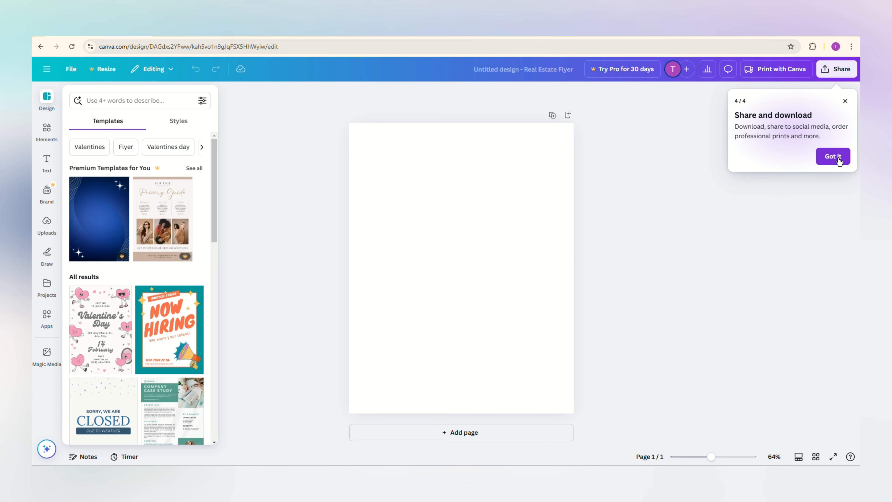
{"action": "left_click", "coordinate": [833, 156]}
{"action": "left_click", "coordinate": [838, 164]}
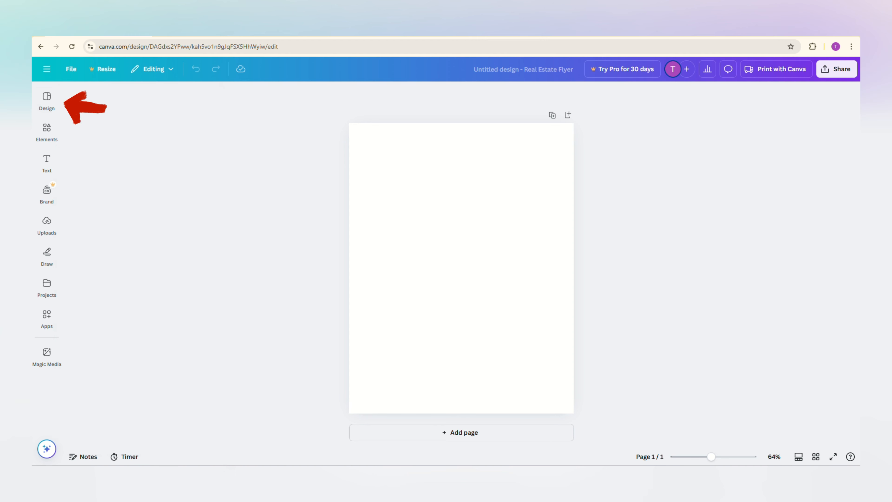
{"action": "left_click", "coordinate": [46, 130]}
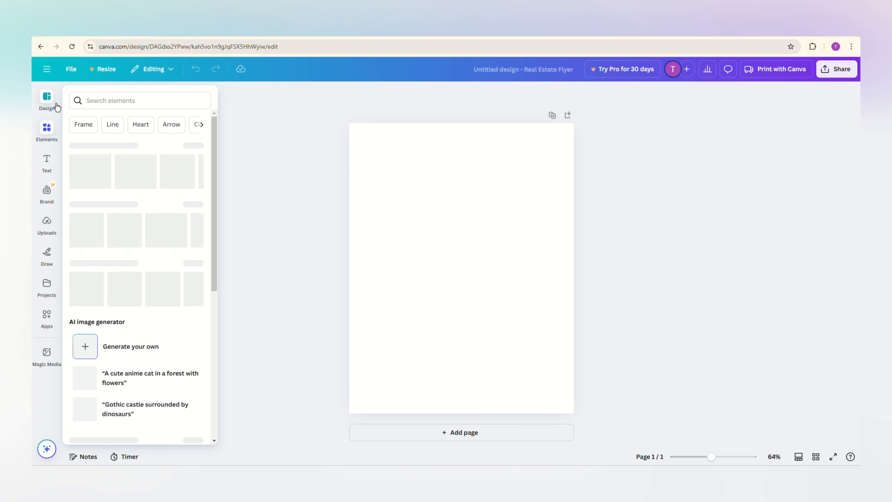
{"action": "left_click", "coordinate": [57, 106]}
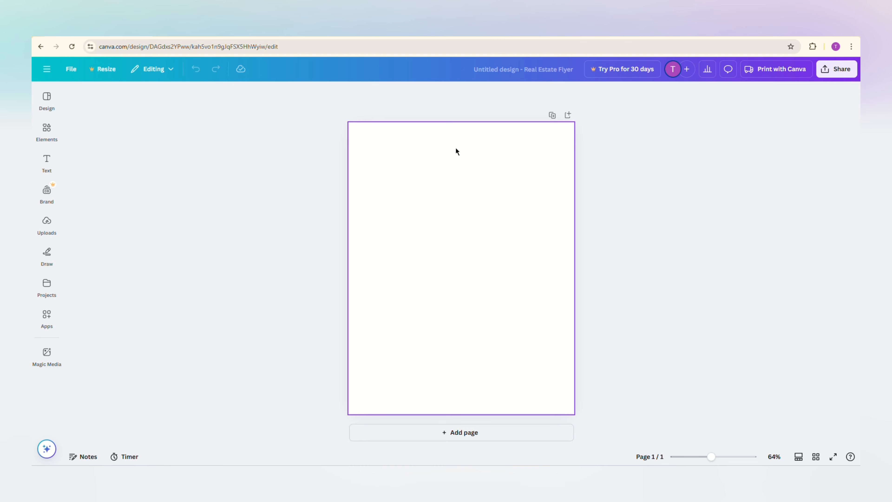
{"action": "left_click", "coordinate": [52, 137]}
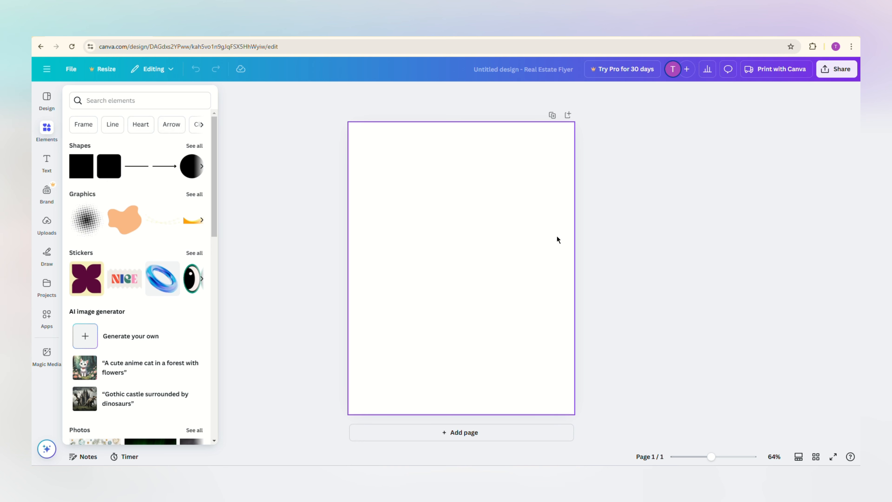
{"action": "left_click", "coordinate": [531, 258]}
{"action": "left_click", "coordinate": [46, 131]}
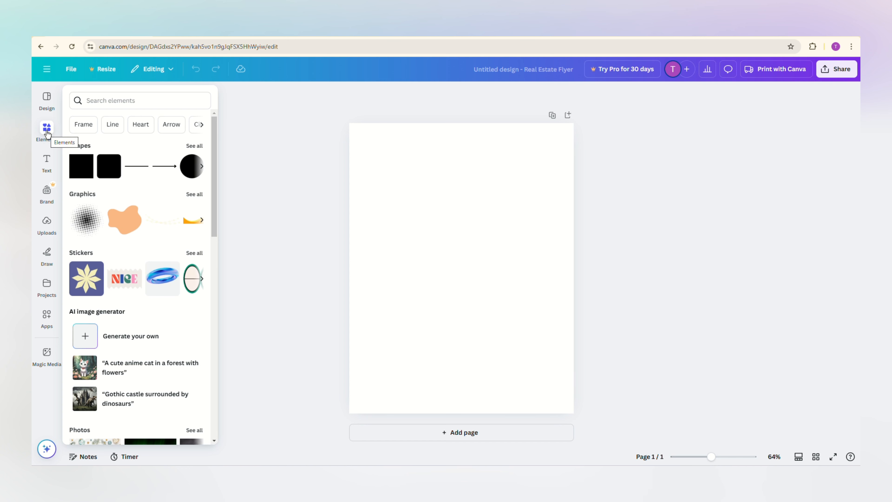
{"action": "left_click", "coordinate": [47, 100]}
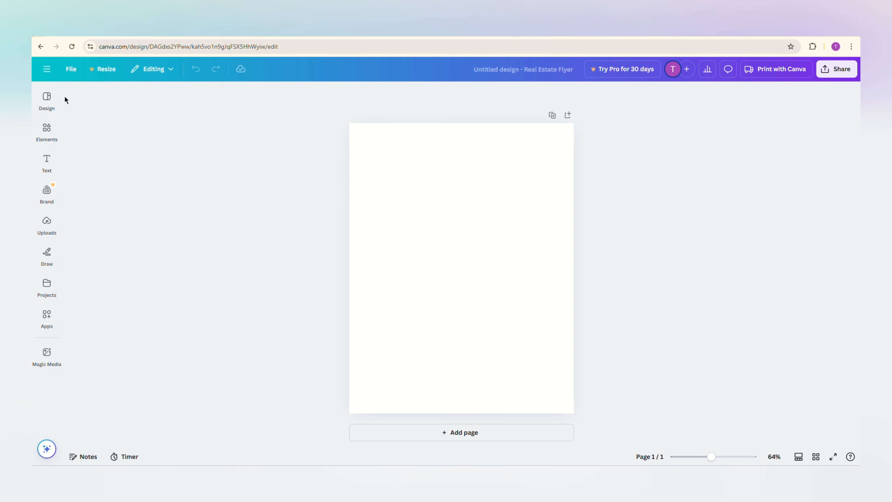
Try the Black and Red Valentine's Day Party Flyer from the Valentines day templates on the page, and undo it
{"action": "left_click", "coordinate": [43, 100]}
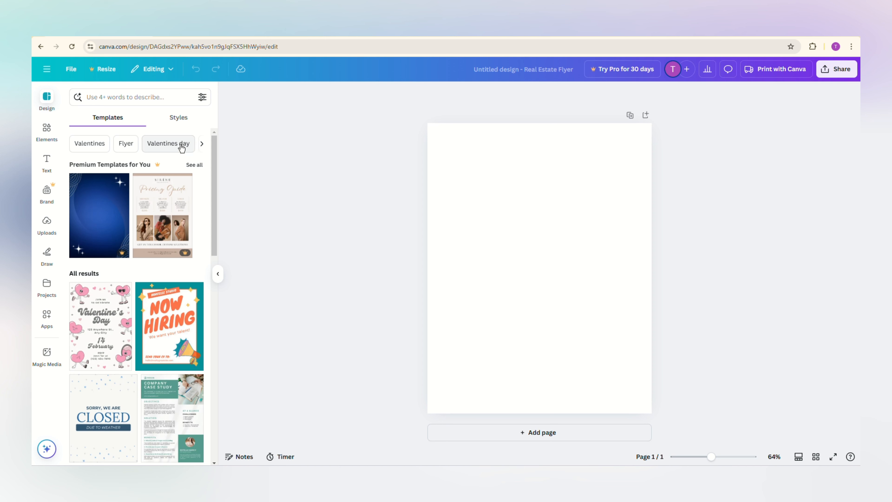
{"action": "left_click", "coordinate": [181, 144]}
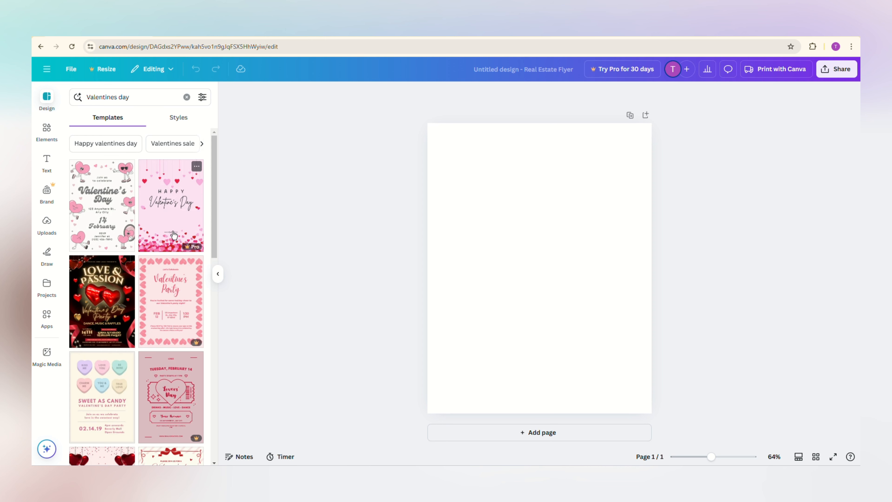
{"action": "left_click", "coordinate": [106, 306]}
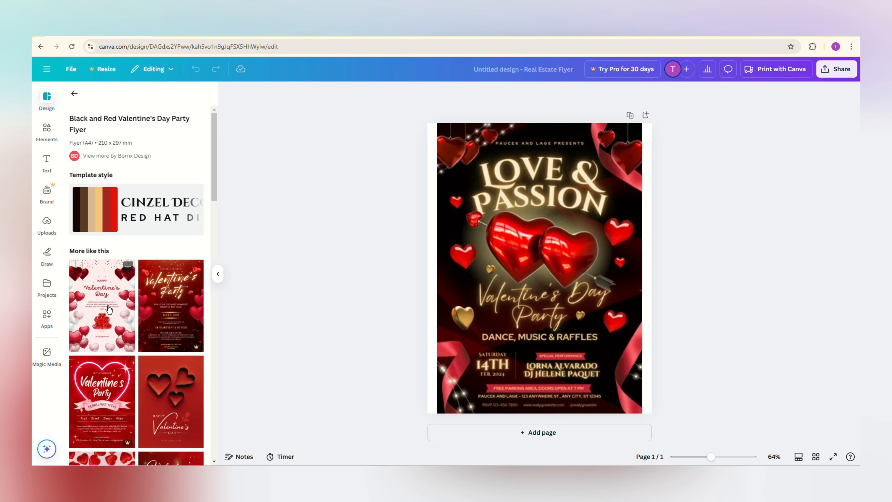
{"action": "left_click", "coordinate": [604, 329]}
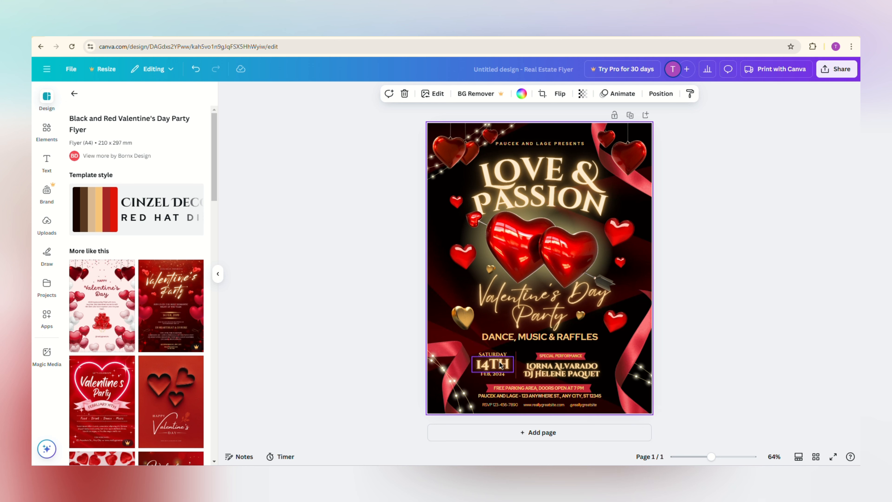
{"action": "left_click", "coordinate": [195, 68]}
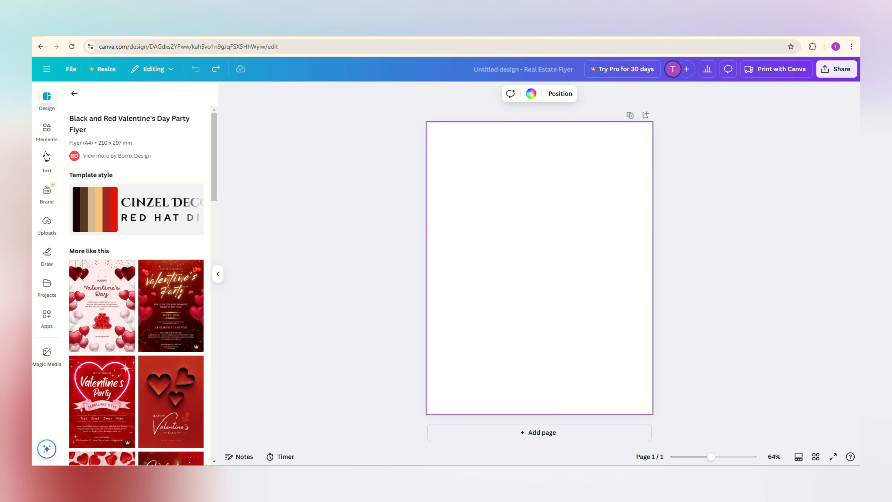
{"action": "left_click", "coordinate": [74, 93]}
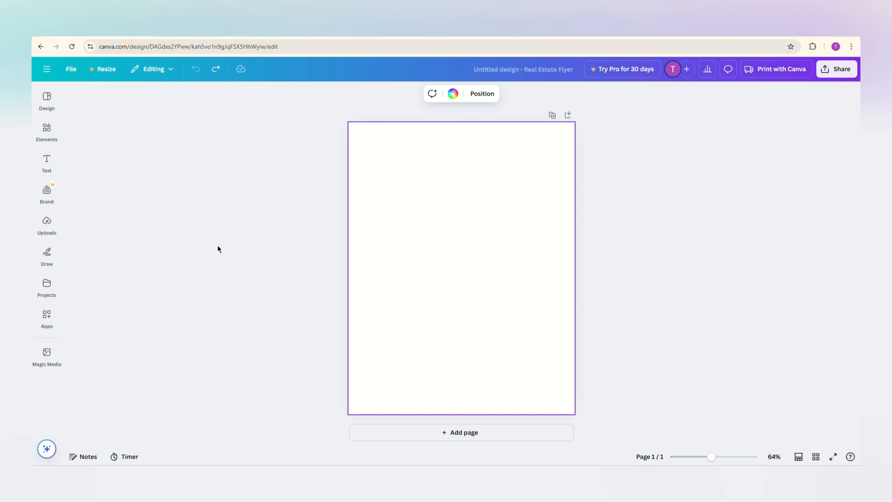
Look through the default text styles and font combinations offered for adding text
{"action": "left_click", "coordinate": [47, 163]}
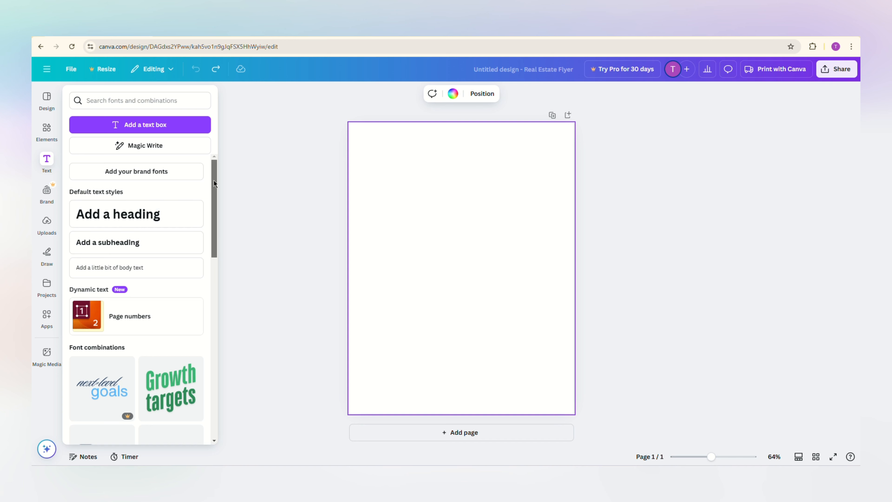
{"action": "mouse_move", "coordinate": [214, 179]}
{"action": "left_mouse_down"}
{"action": "mouse_move", "coordinate": [219, 314]}
{"action": "mouse_move", "coordinate": [207, 201]}
{"action": "mouse_move", "coordinate": [213, 168]}
{"action": "left_mouse_up"}
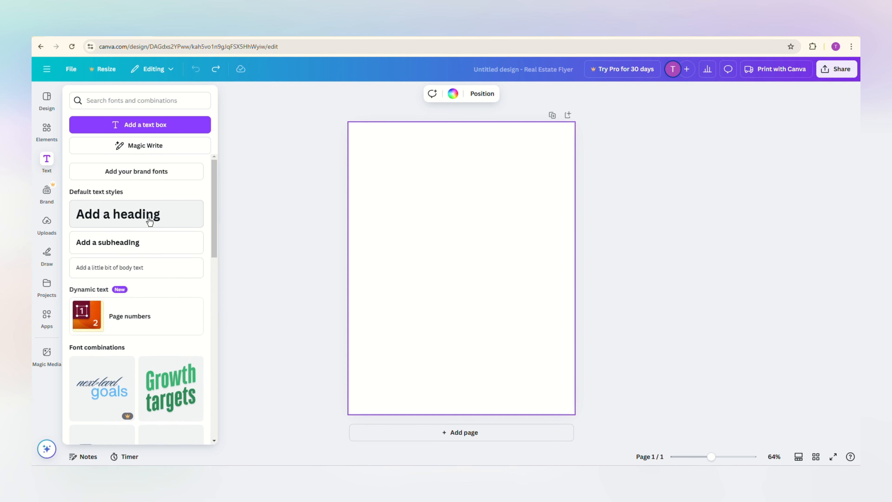
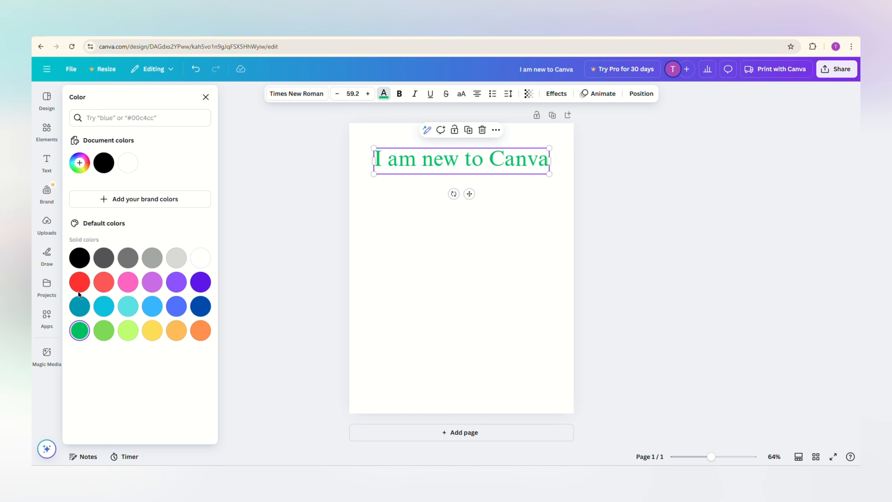
Try red on the "I am new to Canva" text and settle on the solid purple default color
{"action": "left_click", "coordinate": [79, 285]}
{"action": "left_click", "coordinate": [179, 285]}
{"action": "left_click", "coordinate": [428, 209]}
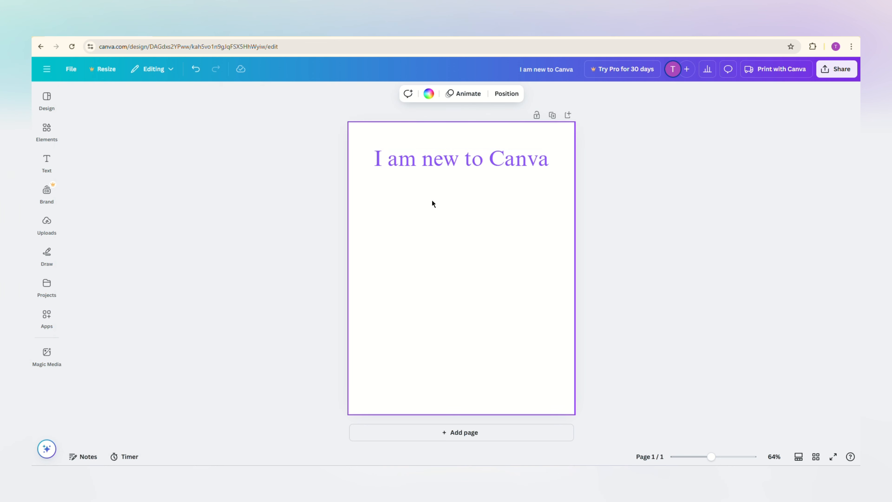
Try the available text effect styles, from Shadow to Background, on "I am new to Canva" and reset the style to None
{"action": "left_click", "coordinate": [450, 170]}
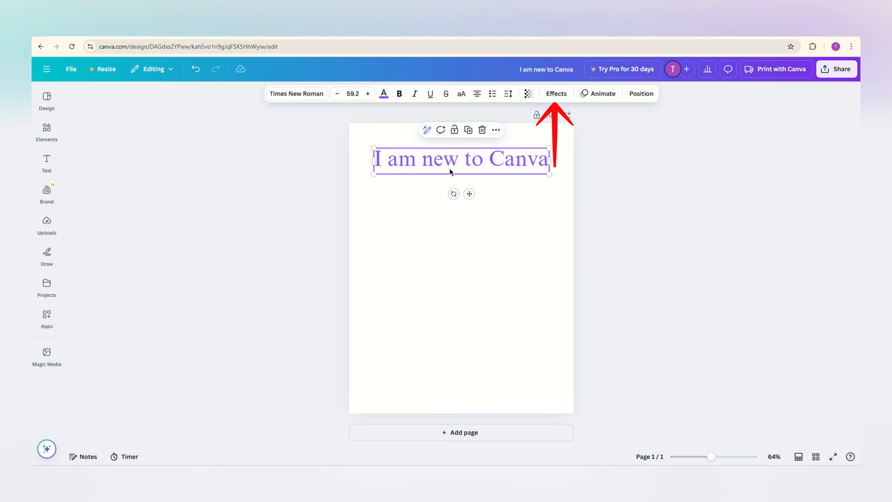
{"action": "left_click", "coordinate": [557, 94]}
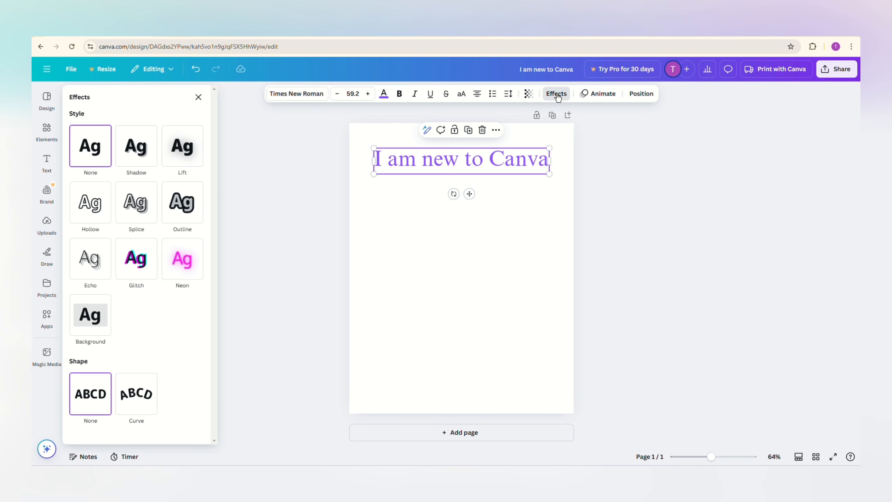
{"action": "left_click", "coordinate": [134, 152]}
{"action": "left_click", "coordinate": [182, 151]}
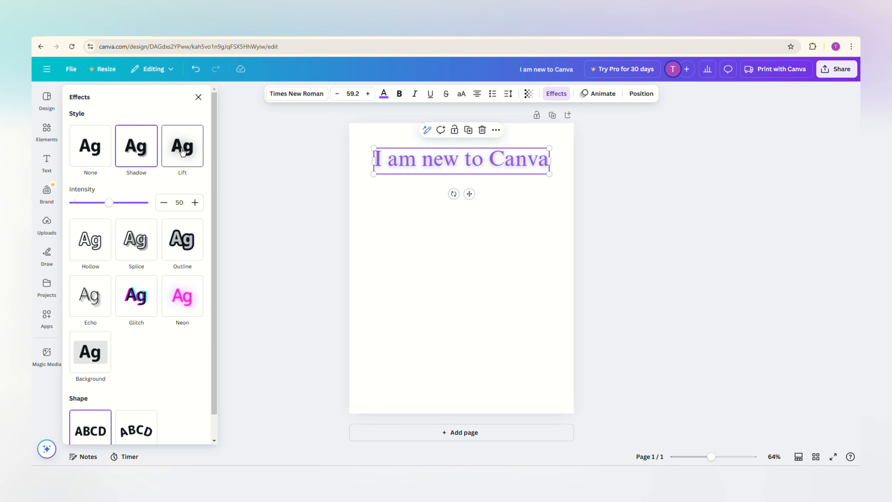
{"action": "left_click", "coordinate": [89, 242]}
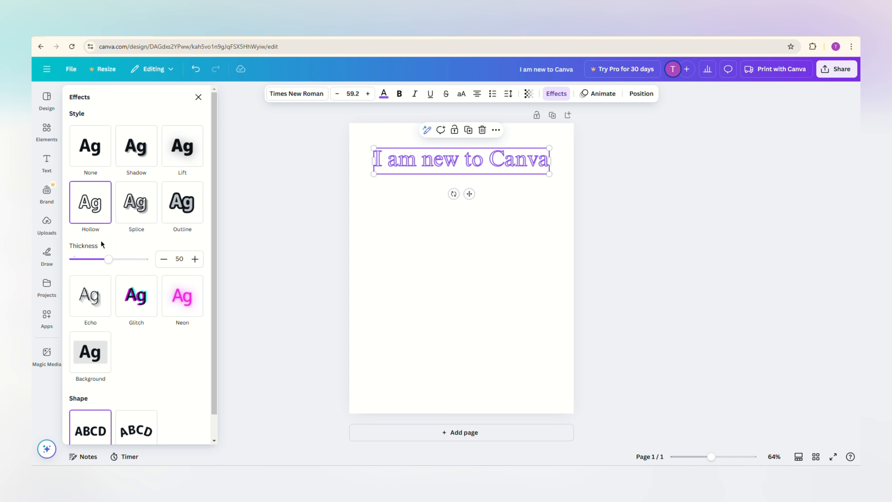
{"action": "left_click", "coordinate": [144, 209]}
{"action": "left_click", "coordinate": [186, 207]}
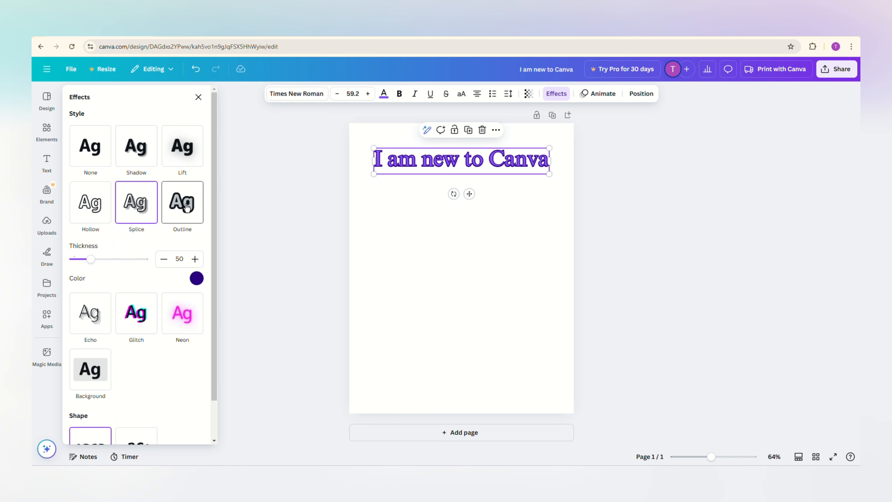
{"action": "left_click", "coordinate": [97, 315]}
{"action": "left_click", "coordinate": [135, 259]}
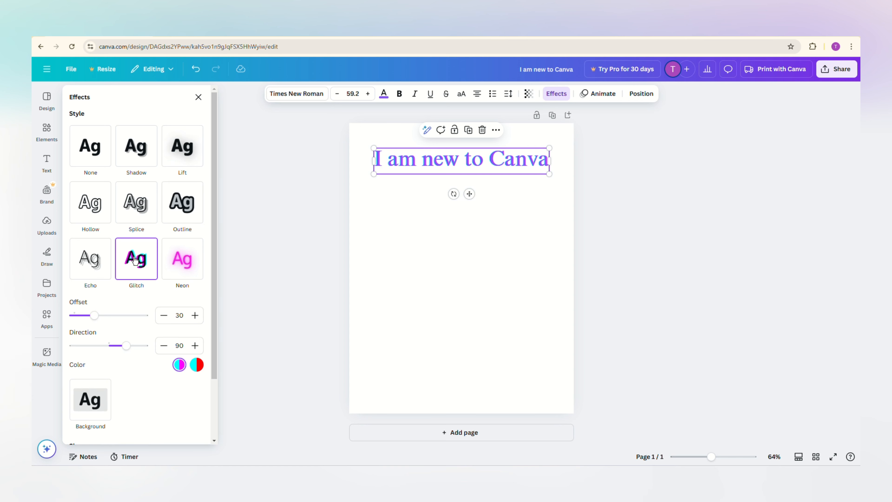
{"action": "left_click", "coordinate": [184, 263]}
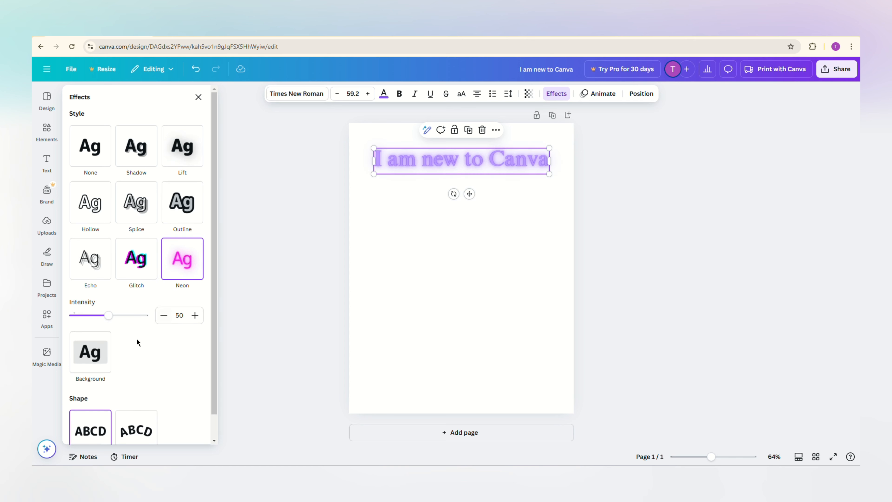
{"action": "left_click", "coordinate": [93, 369]}
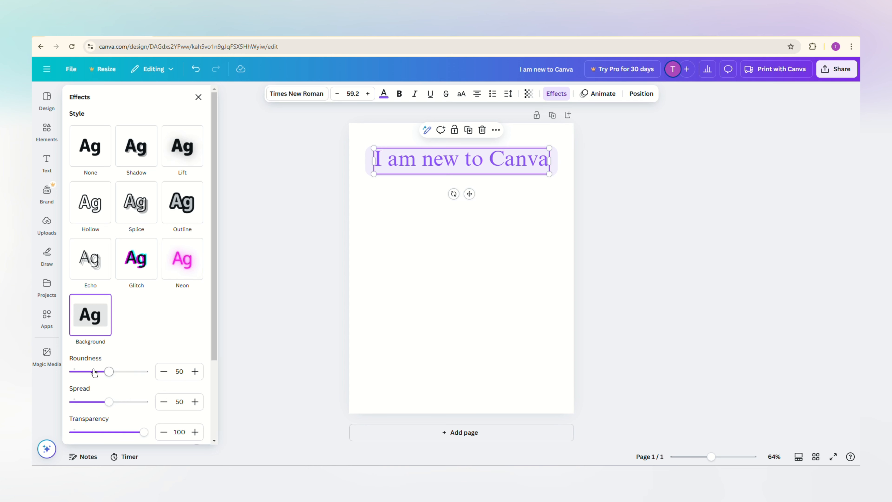
{"action": "left_click", "coordinate": [103, 160]}
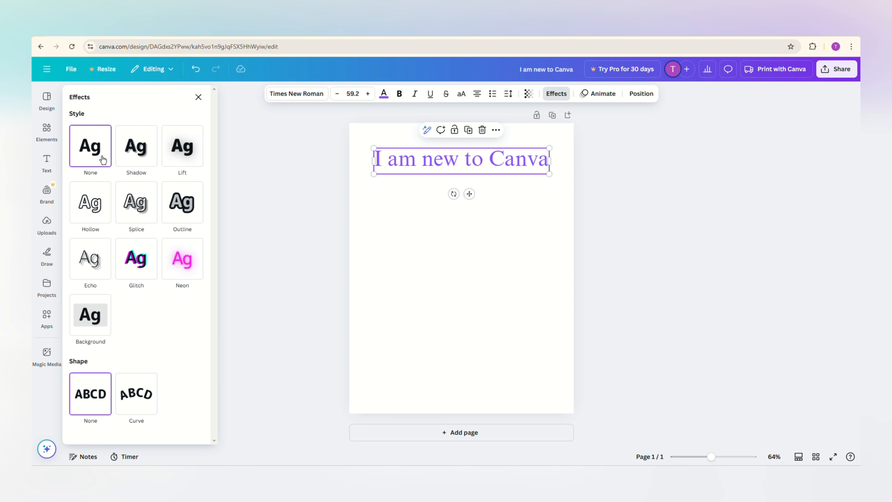
Try the Curve shape on "I am new to Canva" with a curve of 0, move the text to mid-page, and reset the shape to None
{"action": "left_click", "coordinate": [147, 403]}
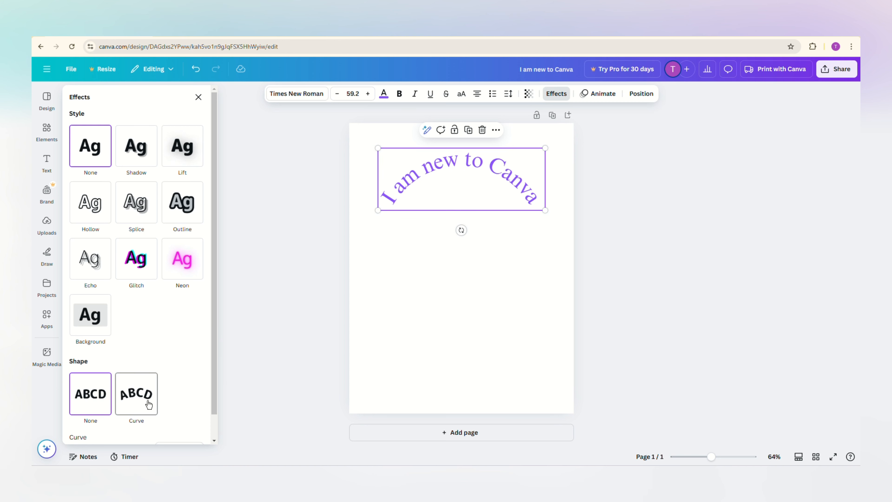
{"action": "left_click_drag", "start_coordinate": [213, 349], "coordinate": [209, 383]}
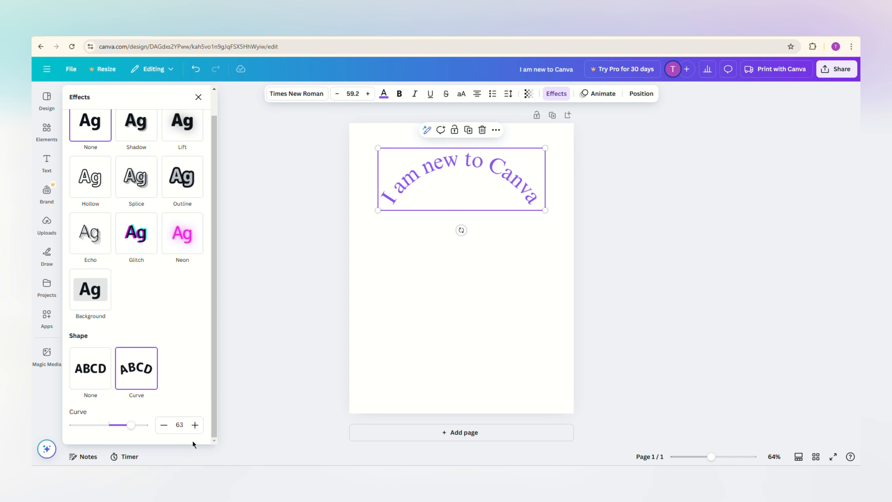
{"action": "left_click_drag", "start_coordinate": [130, 425], "coordinate": [110, 426]}
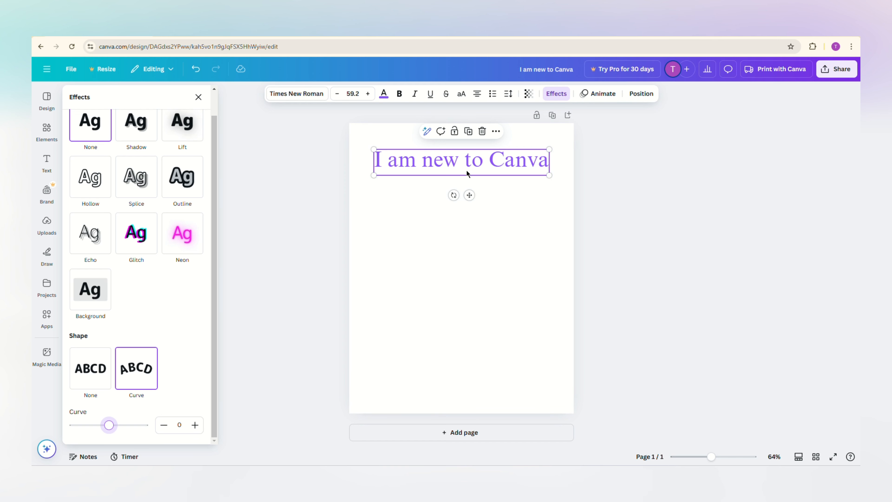
{"action": "left_click_drag", "start_coordinate": [468, 173], "coordinate": [458, 272]}
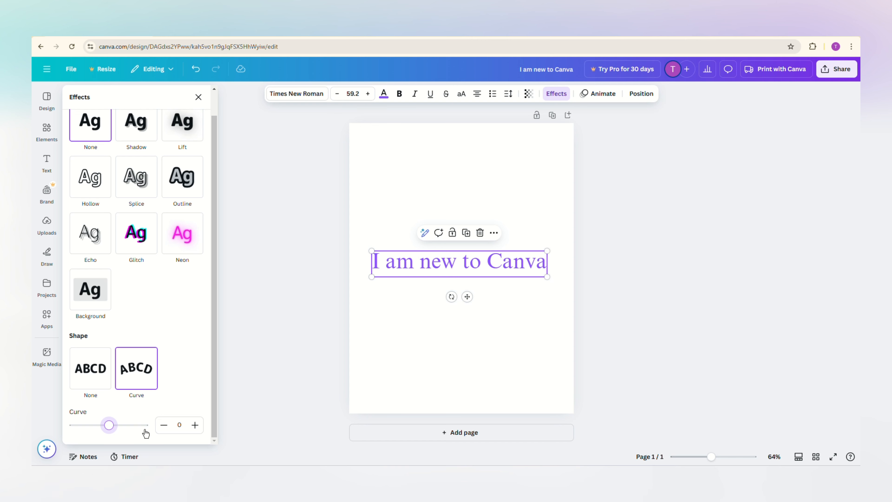
{"action": "mouse_move", "coordinate": [110, 425]}
{"action": "left_mouse_down"}
{"action": "mouse_move", "coordinate": [145, 426]}
{"action": "mouse_move", "coordinate": [80, 428]}
{"action": "mouse_move", "coordinate": [110, 425]}
{"action": "left_mouse_up"}
{"action": "left_click", "coordinate": [93, 368]}
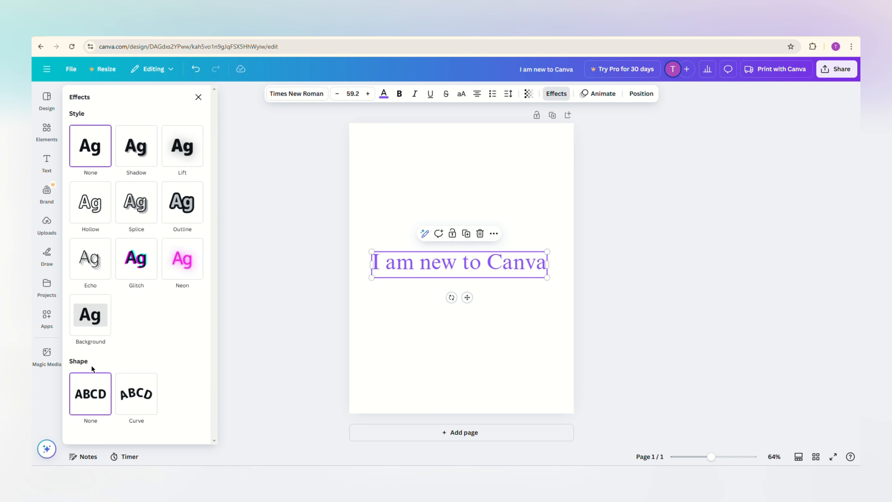
Try the Hollow, Outline and Neon effects on the text with varied slider settings, and reset the style to None
{"action": "left_click", "coordinate": [98, 222]}
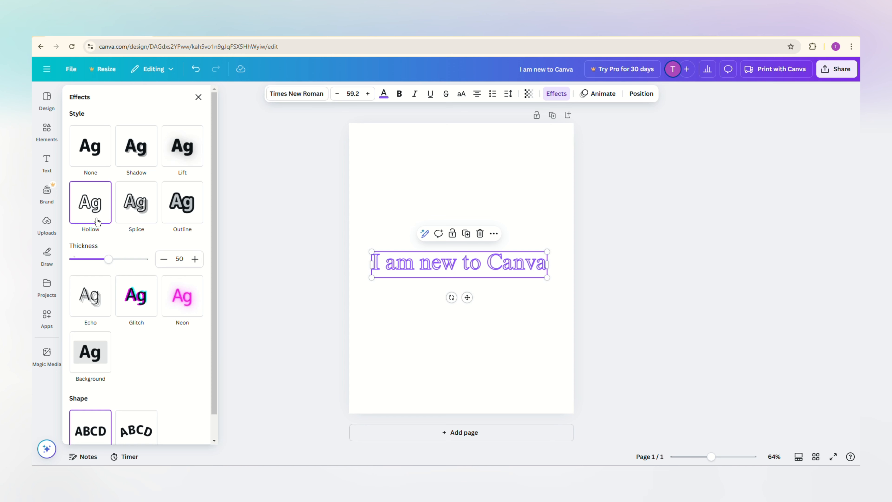
{"action": "mouse_move", "coordinate": [108, 259]}
{"action": "left_mouse_down"}
{"action": "mouse_move", "coordinate": [68, 264]}
{"action": "mouse_move", "coordinate": [155, 264]}
{"action": "mouse_move", "coordinate": [104, 259]}
{"action": "left_mouse_up"}
{"action": "left_click", "coordinate": [189, 215]}
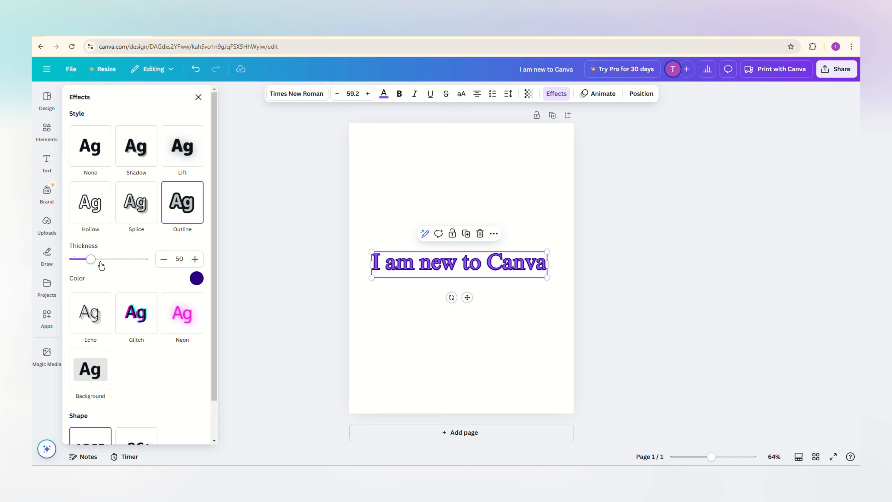
{"action": "mouse_move", "coordinate": [89, 259]}
{"action": "left_mouse_down"}
{"action": "mouse_move", "coordinate": [147, 259]}
{"action": "mouse_move", "coordinate": [74, 259]}
{"action": "left_mouse_up"}
{"action": "left_click", "coordinate": [186, 320]}
{"action": "mouse_move", "coordinate": [104, 315]}
{"action": "left_mouse_down"}
{"action": "mouse_move", "coordinate": [145, 314]}
{"action": "mouse_move", "coordinate": [73, 315]}
{"action": "mouse_move", "coordinate": [113, 315]}
{"action": "mouse_move", "coordinate": [104, 315]}
{"action": "left_mouse_up"}
{"action": "left_click", "coordinate": [95, 159]}
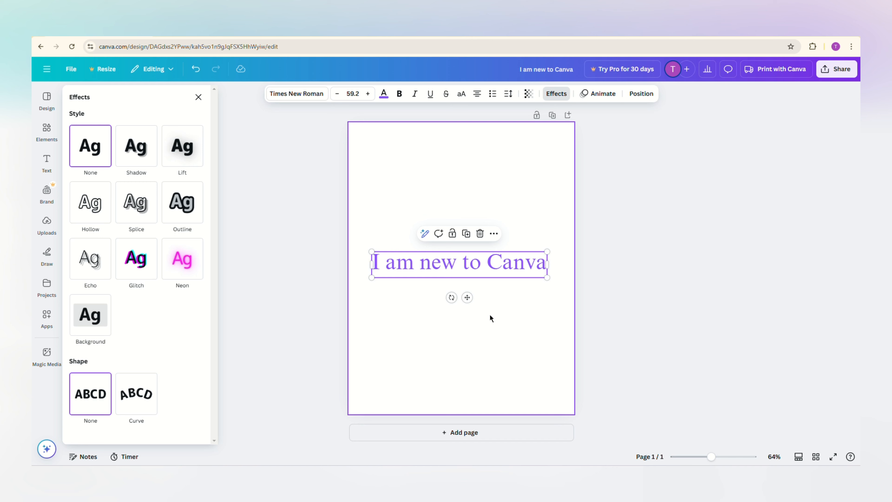
Try bold, italic, underline, strikethrough and uppercase on "I am new to Canva", and turn all of them off again
{"action": "left_click", "coordinate": [400, 94]}
{"action": "left_click", "coordinate": [415, 94]}
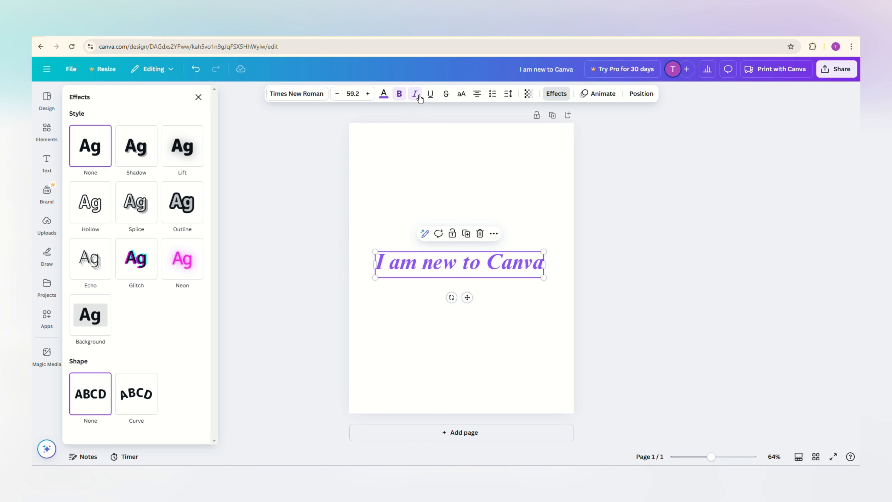
{"action": "left_click", "coordinate": [431, 94]}
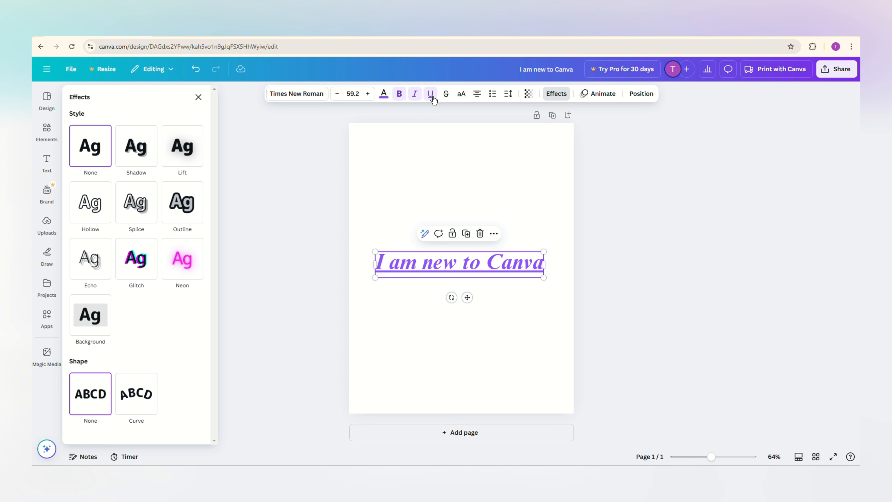
{"action": "left_click", "coordinate": [446, 96]}
{"action": "left_click", "coordinate": [446, 97]}
{"action": "left_click", "coordinate": [461, 97]}
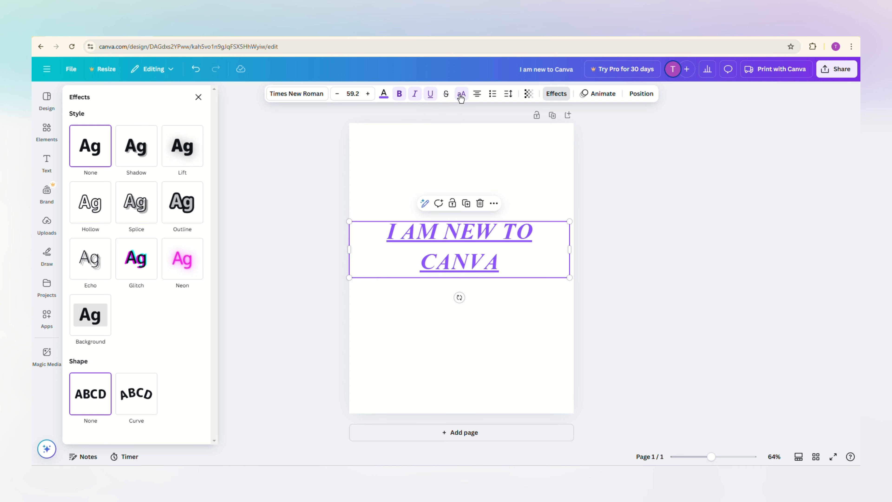
{"action": "left_click", "coordinate": [430, 97]}
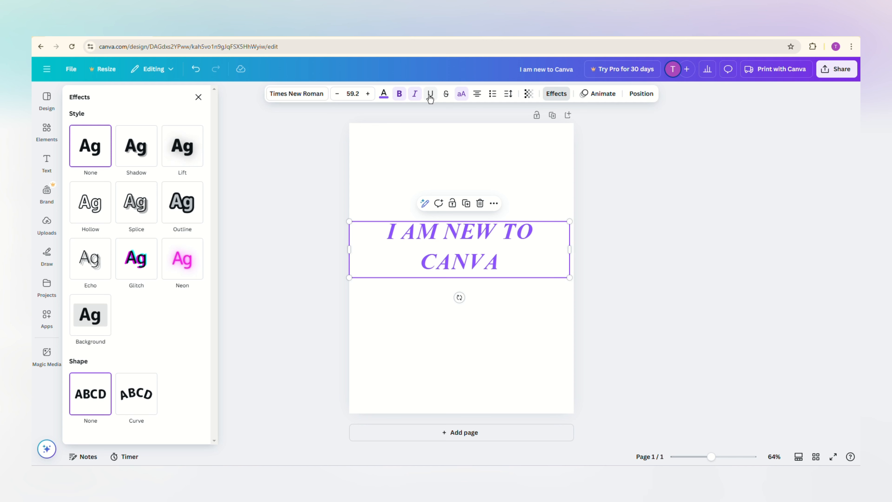
{"action": "left_click", "coordinate": [414, 94]}
{"action": "left_click", "coordinate": [399, 94]}
{"action": "left_click", "coordinate": [461, 95]}
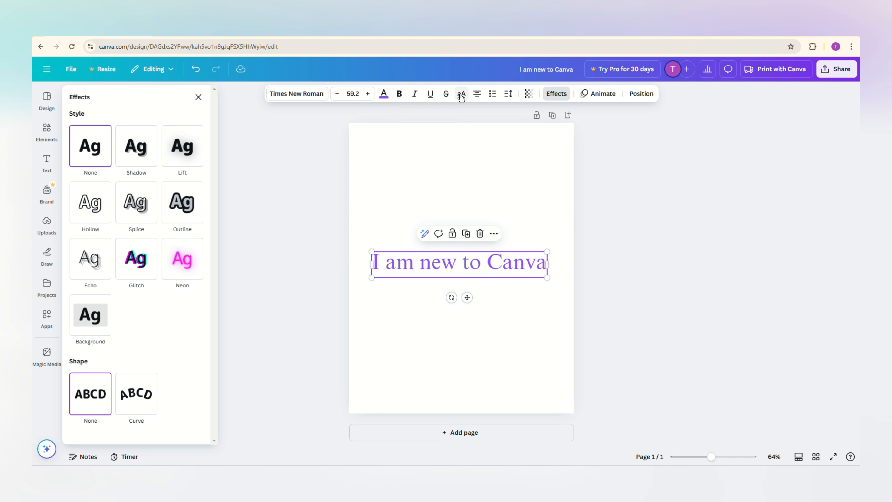
Try varying the transparency of "I am new to Canva" and return it to 100
{"action": "left_click", "coordinate": [529, 98]}
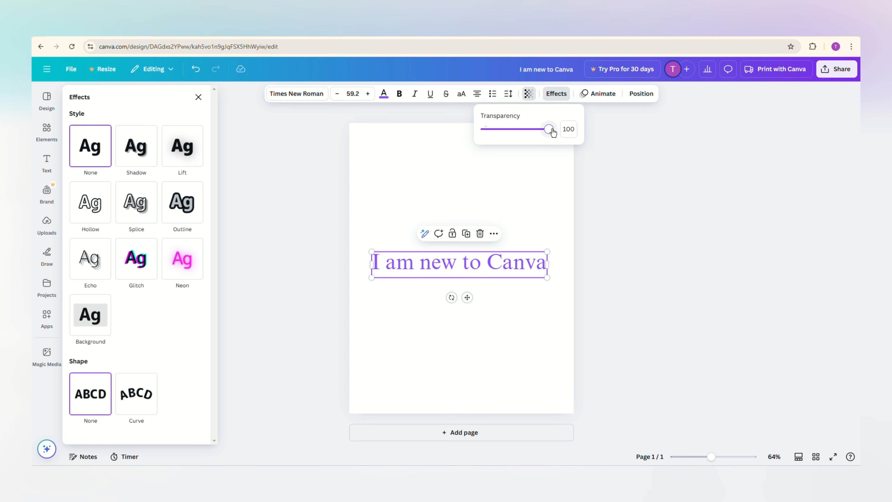
{"action": "mouse_move", "coordinate": [551, 130]}
{"action": "left_mouse_down"}
{"action": "mouse_move", "coordinate": [484, 131]}
{"action": "mouse_move", "coordinate": [549, 133]}
{"action": "left_mouse_up"}
Try the Typewriter, Merge, Baseline and Tumble animations on "I am new to Canva", and remove the animation
{"action": "left_click", "coordinate": [607, 97]}
{"action": "left_click", "coordinate": [607, 96]}
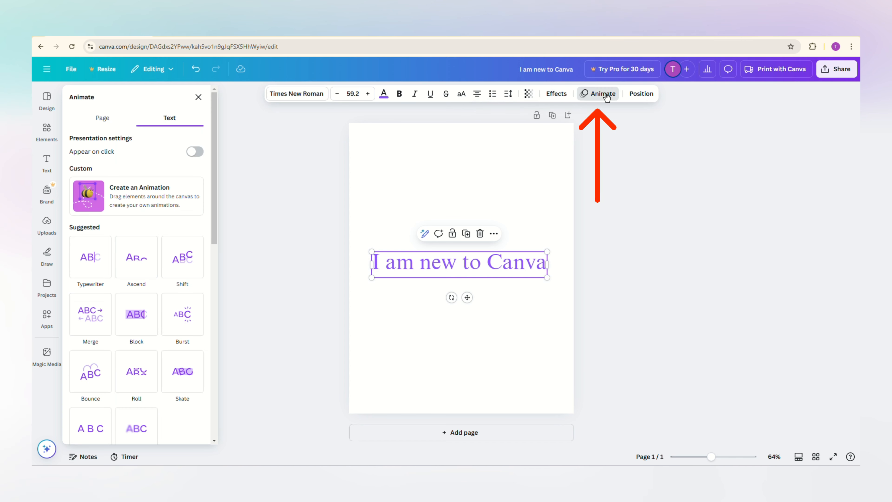
{"action": "left_click", "coordinate": [90, 257]}
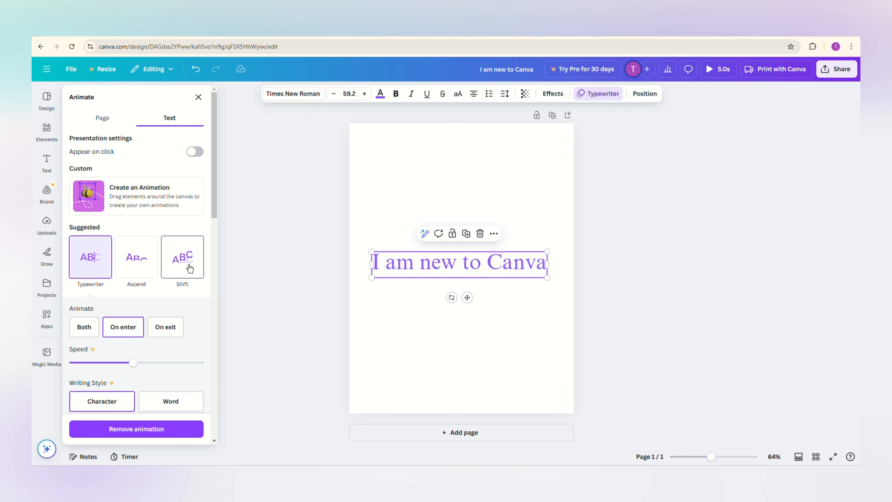
{"action": "left_click_drag", "start_coordinate": [214, 217], "coordinate": [215, 240]}
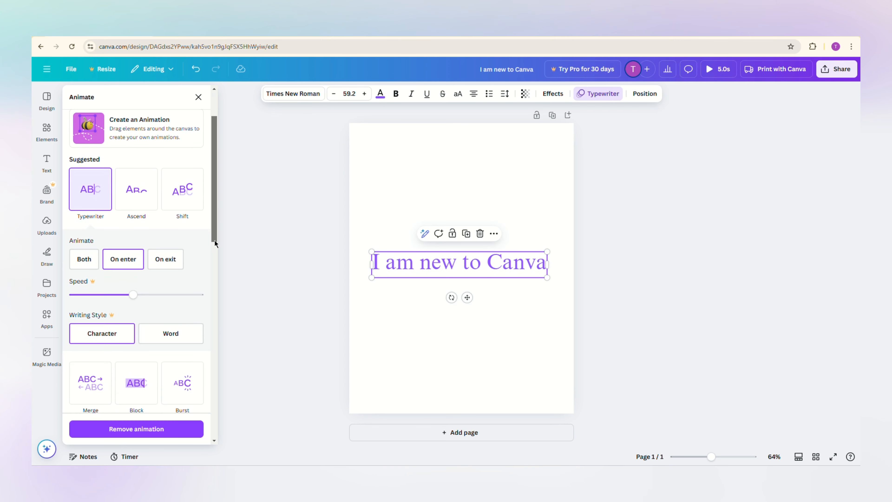
{"action": "left_click", "coordinate": [90, 384]}
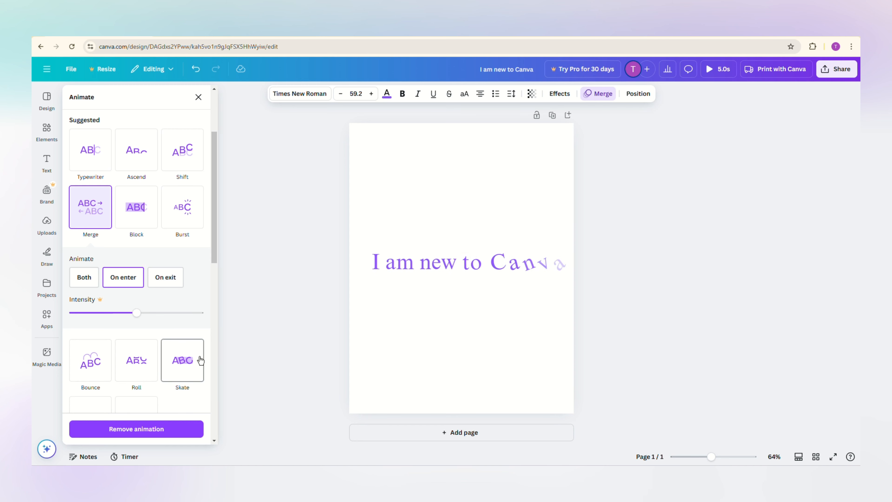
{"action": "scroll", "coordinate": [106, 298], "scroll_direction": "down", "scroll_amount": 4}
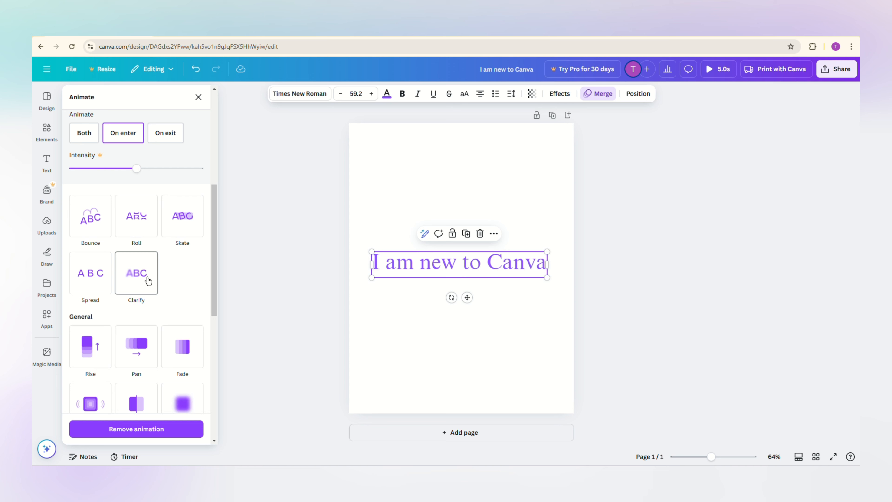
{"action": "left_click_drag", "start_coordinate": [217, 247], "coordinate": [215, 311]}
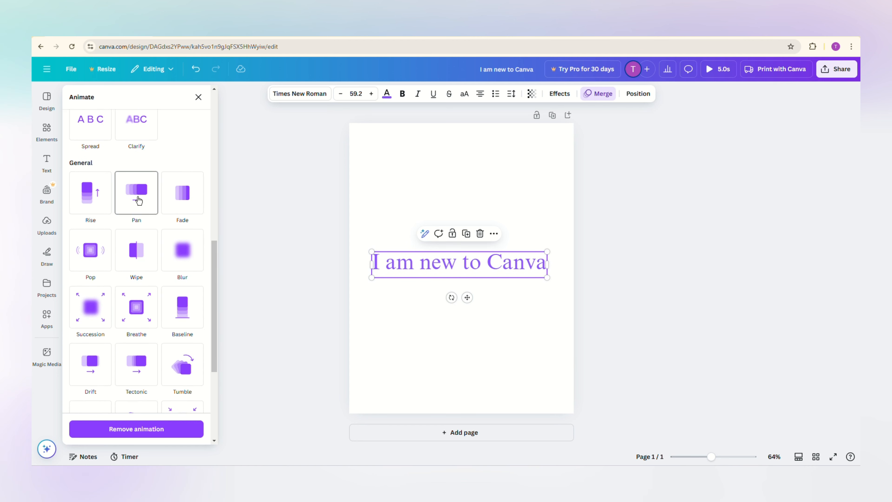
{"action": "left_click", "coordinate": [183, 307]}
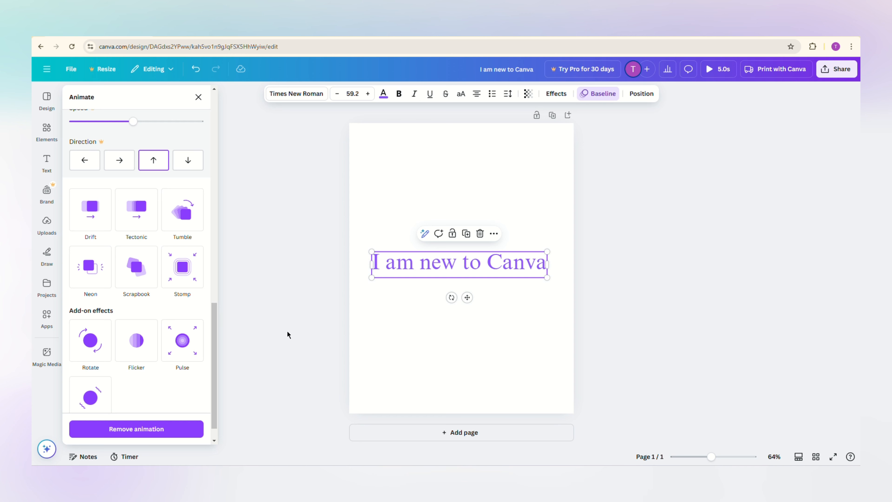
{"action": "left_click", "coordinate": [185, 223]}
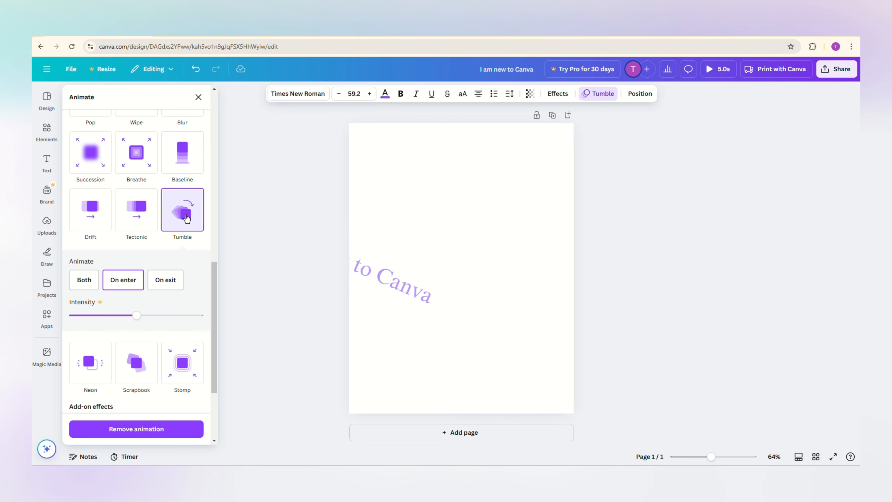
{"action": "left_click", "coordinate": [172, 427]}
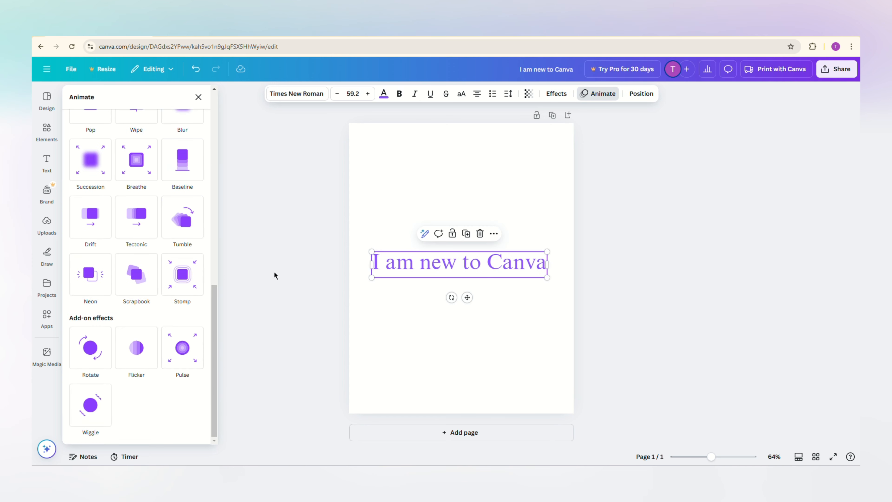
{"action": "left_click", "coordinate": [198, 97]}
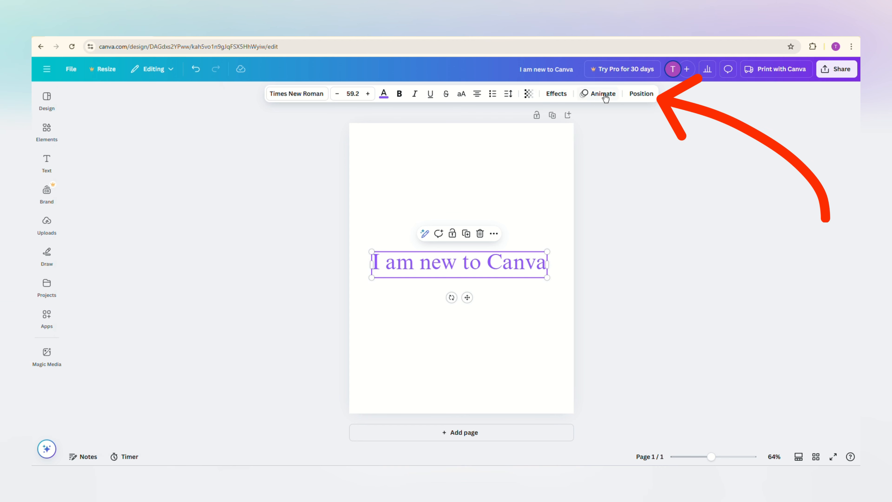
Try the Top, Left, Bottom and Right page alignments on the text, and settle on Middle and Center
{"action": "left_click", "coordinate": [636, 95]}
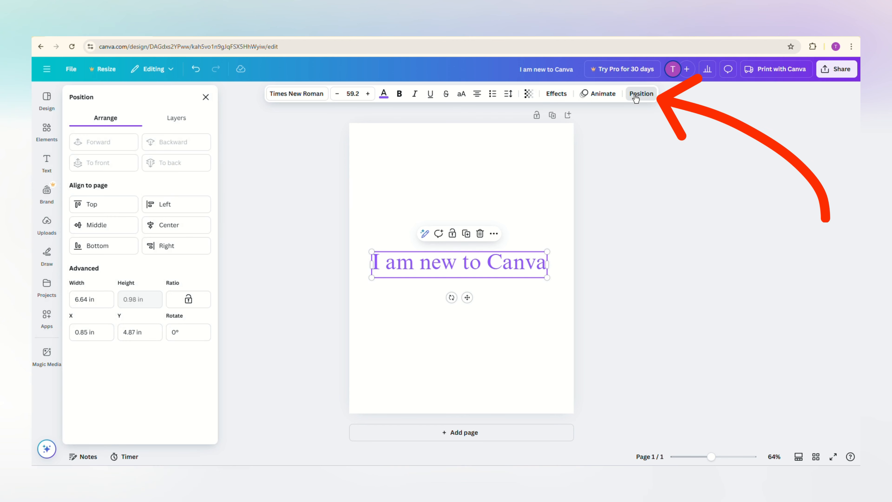
{"action": "left_click", "coordinate": [110, 207]}
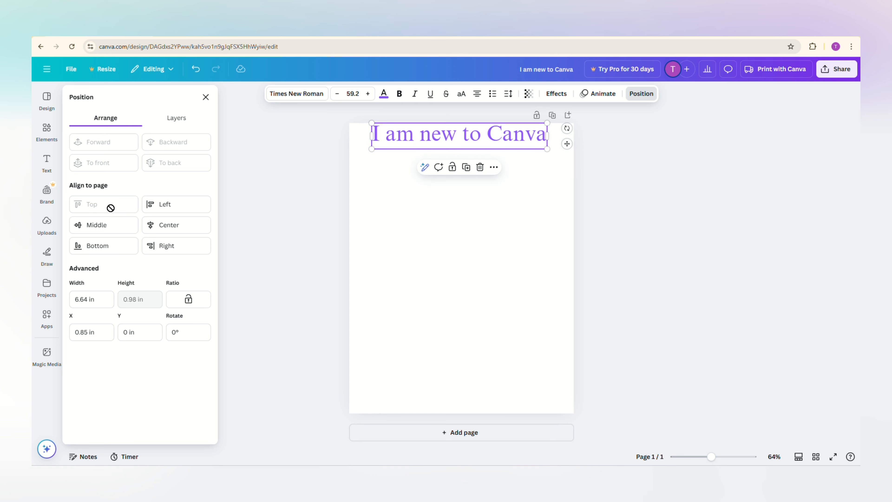
{"action": "left_click", "coordinate": [170, 207]}
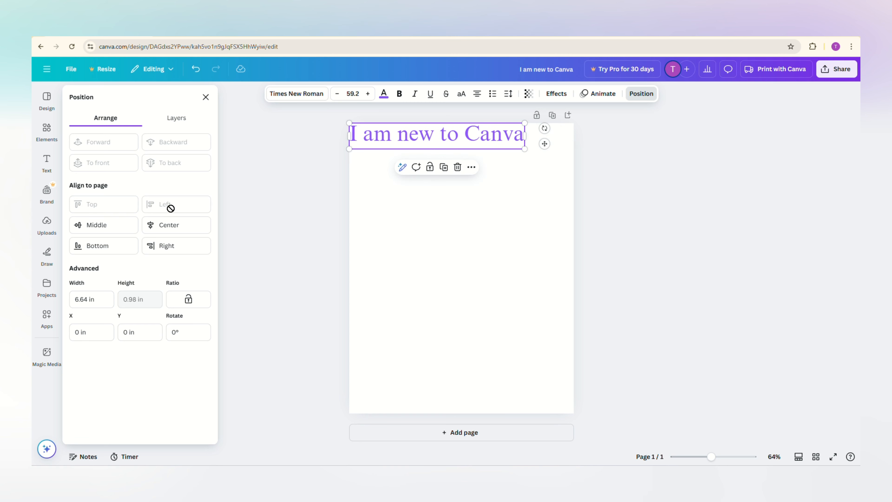
{"action": "left_click", "coordinate": [171, 224]}
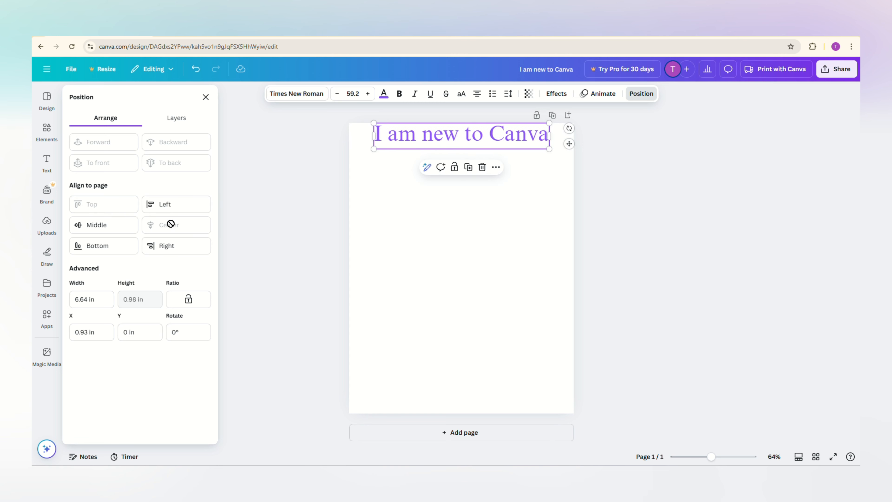
{"action": "left_click", "coordinate": [113, 229]}
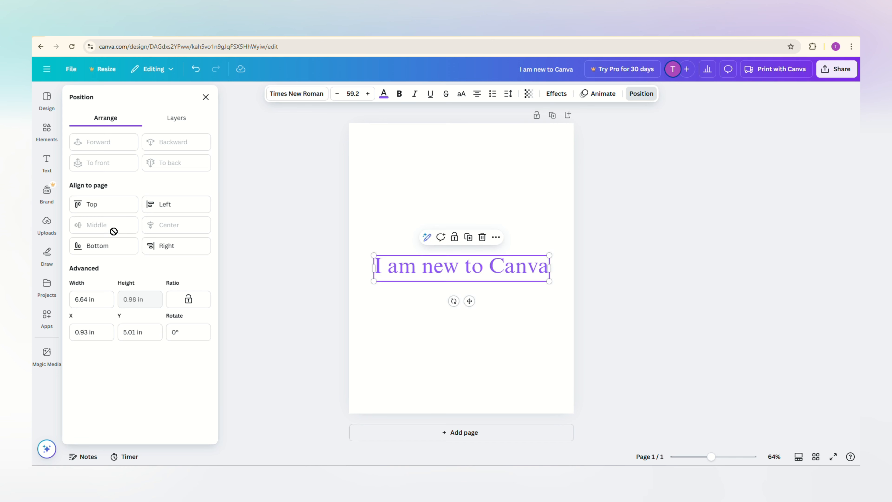
{"action": "left_click", "coordinate": [105, 248]}
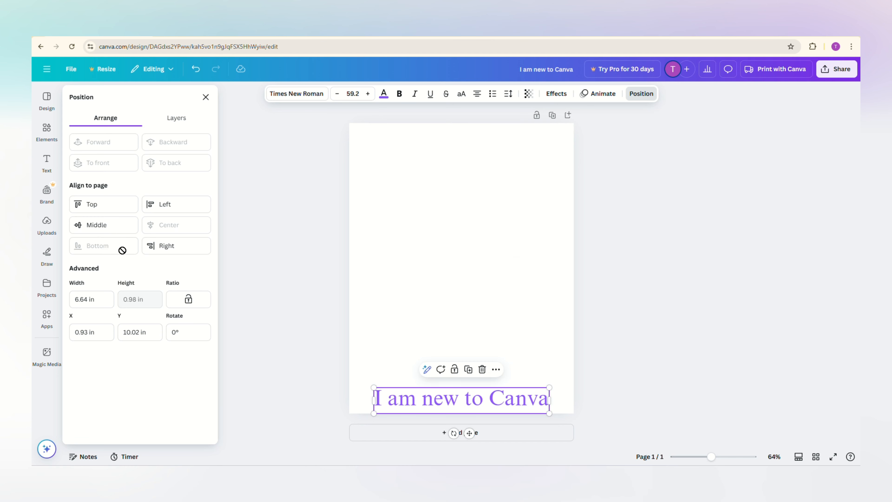
{"action": "left_click", "coordinate": [165, 247]}
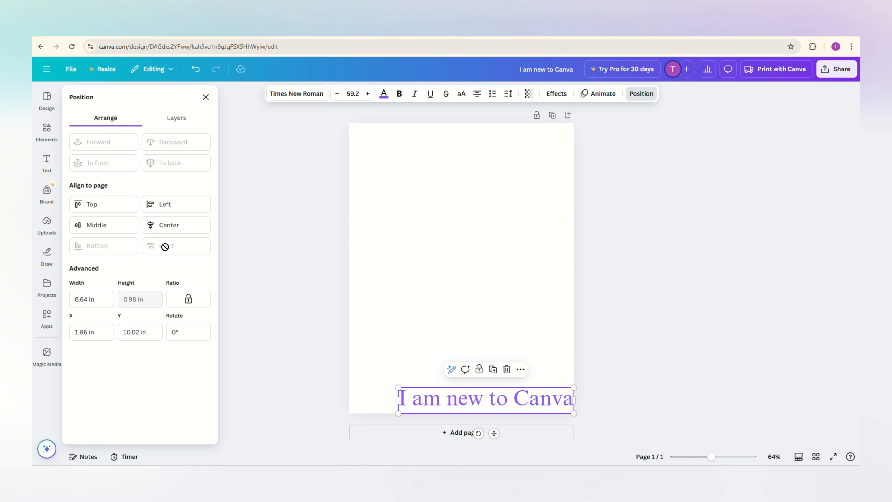
{"action": "left_click", "coordinate": [99, 224]}
{"action": "left_click", "coordinate": [182, 227]}
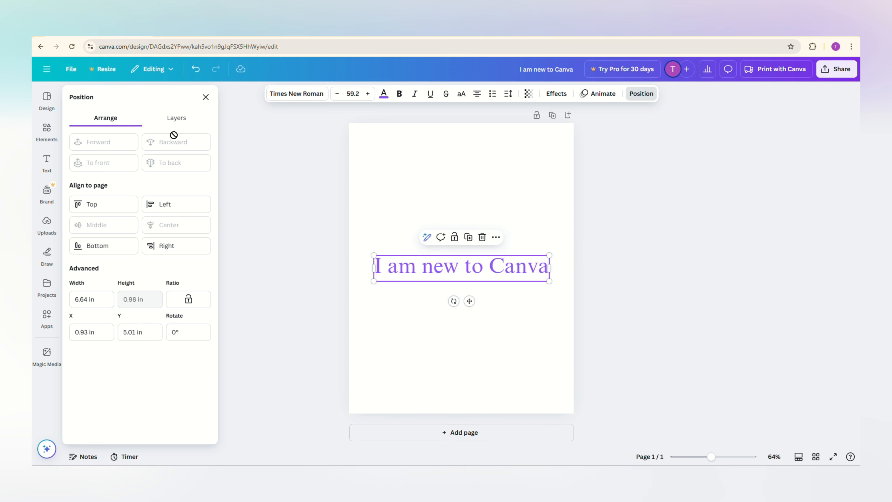
Show the page's layers, duplicate the "I am new to Canva" text, and place the copy just above the original
{"action": "left_click", "coordinate": [183, 121]}
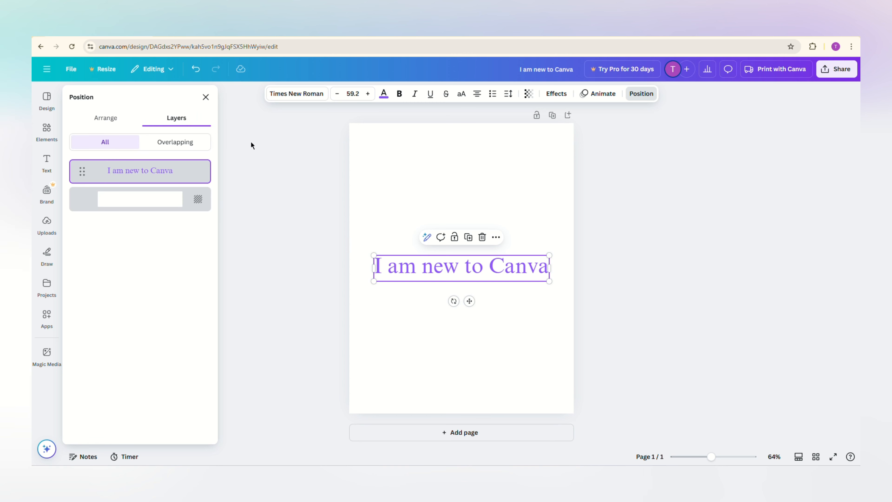
{"action": "left_click", "coordinate": [469, 237]}
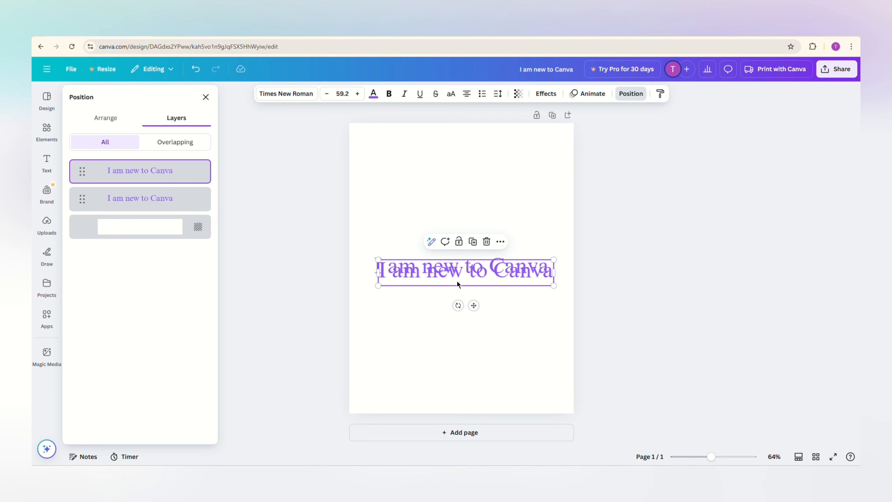
{"action": "left_click_drag", "start_coordinate": [457, 273], "coordinate": [456, 221]}
Recolor the upper copy of "I am new to Canva" red and set its font to Horizon
{"action": "left_click", "coordinate": [373, 94]}
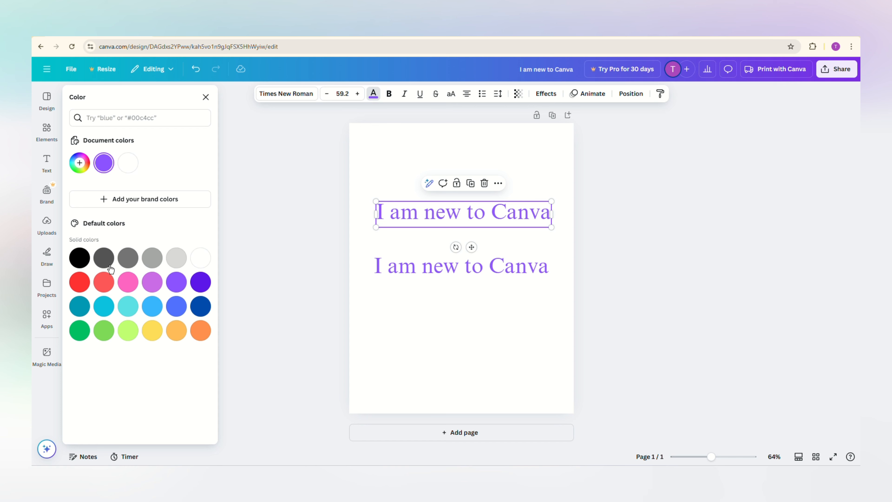
{"action": "left_click", "coordinate": [80, 283]}
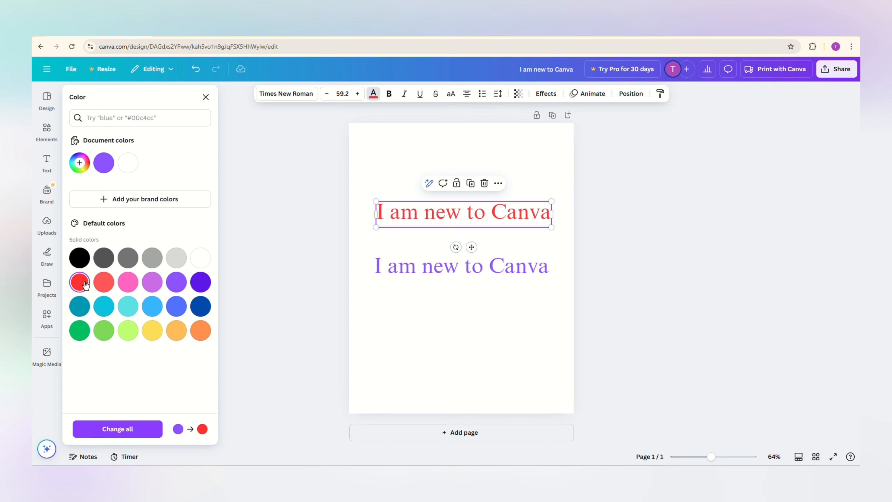
{"action": "left_click", "coordinate": [290, 99]}
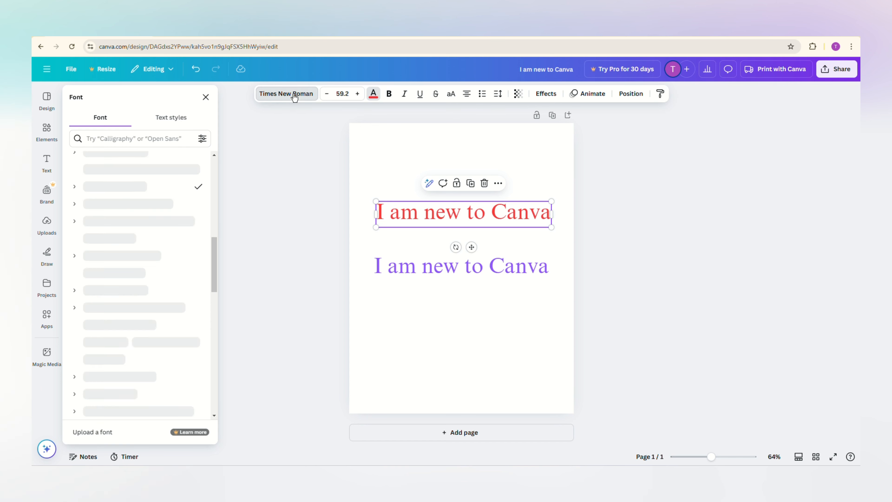
{"action": "left_click", "coordinate": [118, 325]}
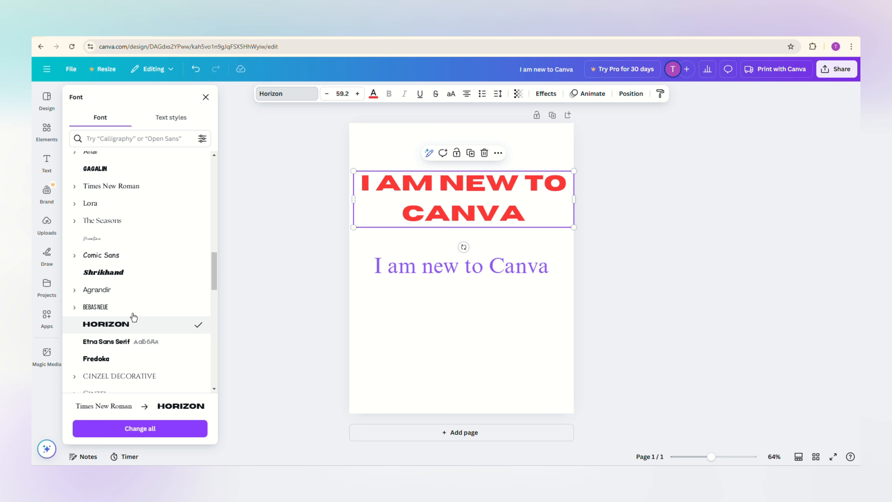
Move the red text over the purple "I am new to Canva" and place its layer beneath the purple text
{"action": "left_click_drag", "start_coordinate": [474, 193], "coordinate": [471, 262]}
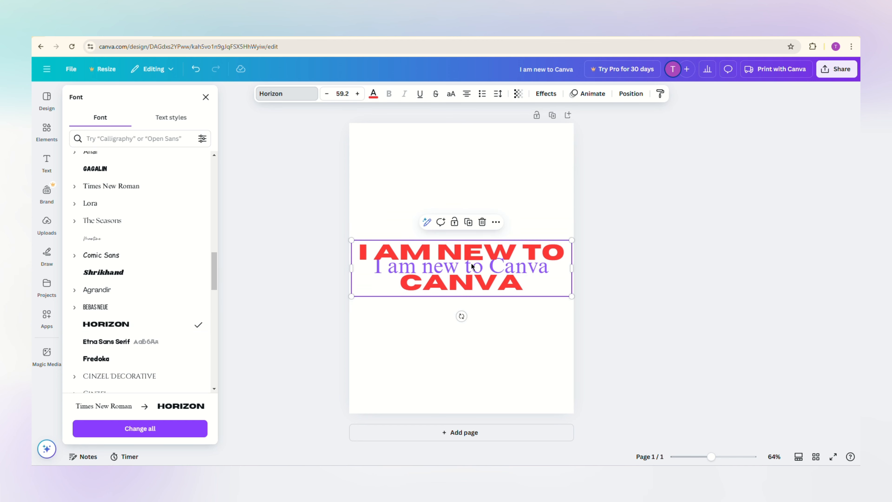
{"action": "left_click", "coordinate": [630, 94]}
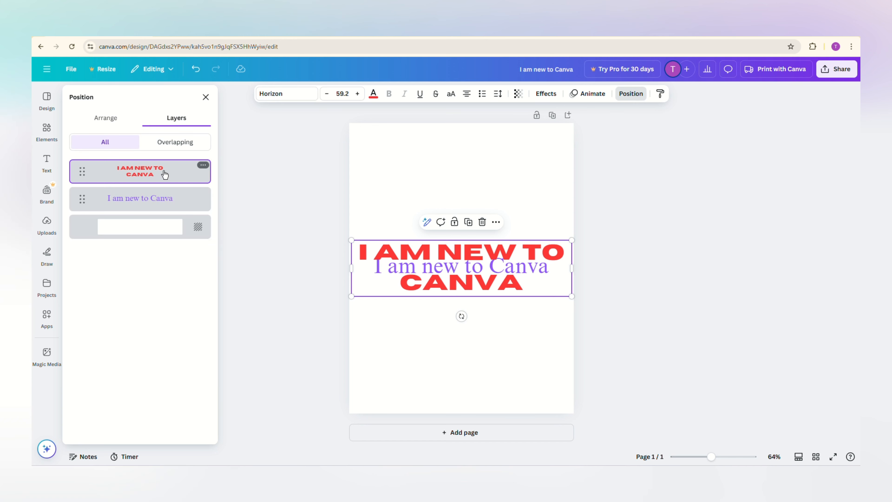
{"action": "left_click_drag", "start_coordinate": [164, 174], "coordinate": [161, 209]}
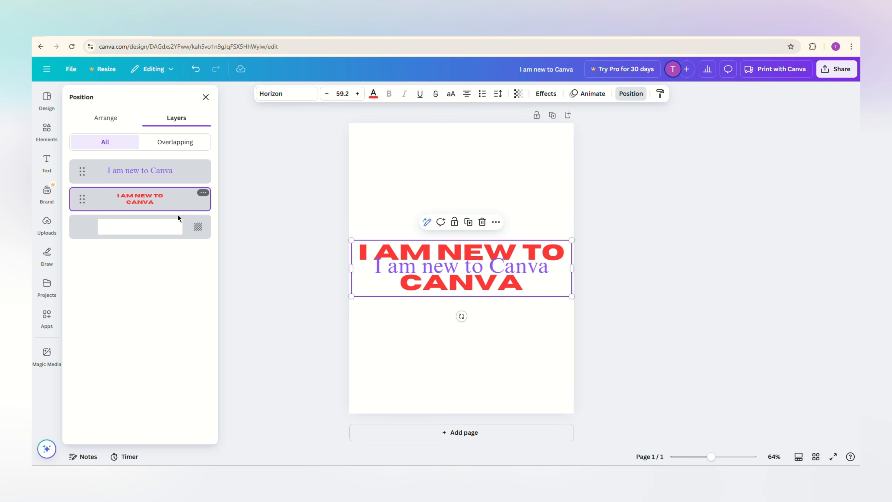
Move the purple "I am new to Canva" text off the red text, placing it just above
{"action": "mouse_move", "coordinate": [550, 284]}
{"action": "left_mouse_down"}
{"action": "mouse_move", "coordinate": [550, 301]}
{"action": "mouse_move", "coordinate": [551, 283]}
{"action": "left_mouse_up"}
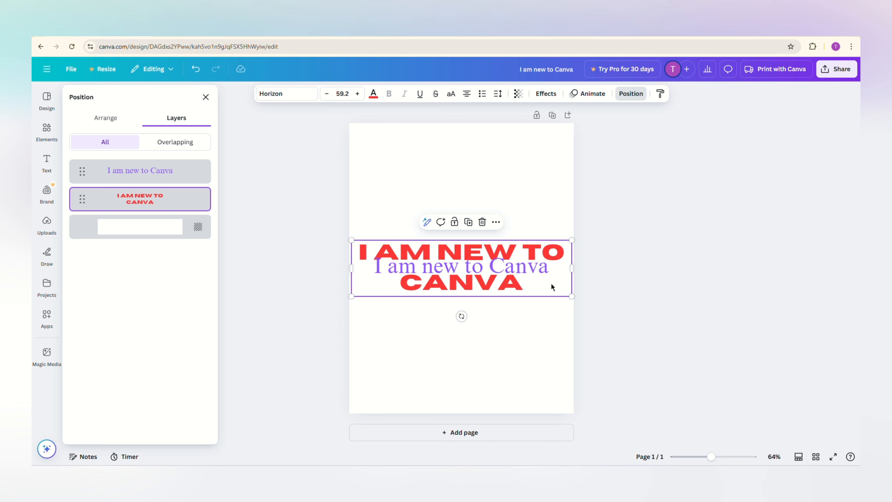
{"action": "left_click", "coordinate": [552, 334]}
{"action": "left_click_drag", "start_coordinate": [514, 269], "coordinate": [512, 195]}
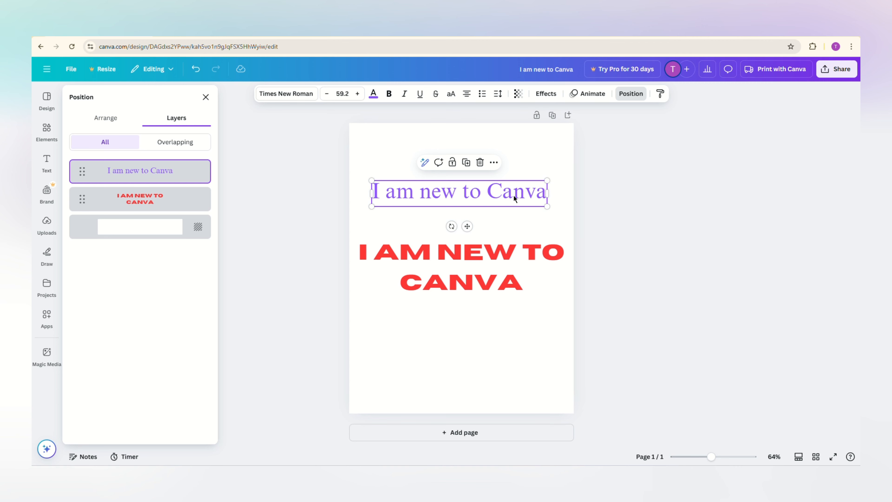
Add a rounded square shape and stretch it over the red text to nearly the page's full width, about 8.4 by 2.6 in
{"action": "left_click", "coordinate": [46, 135]}
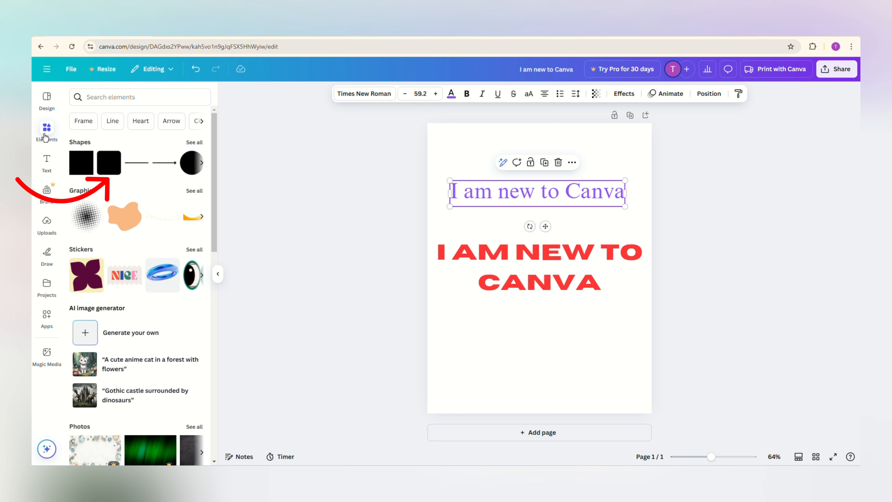
{"action": "left_click", "coordinate": [108, 164]}
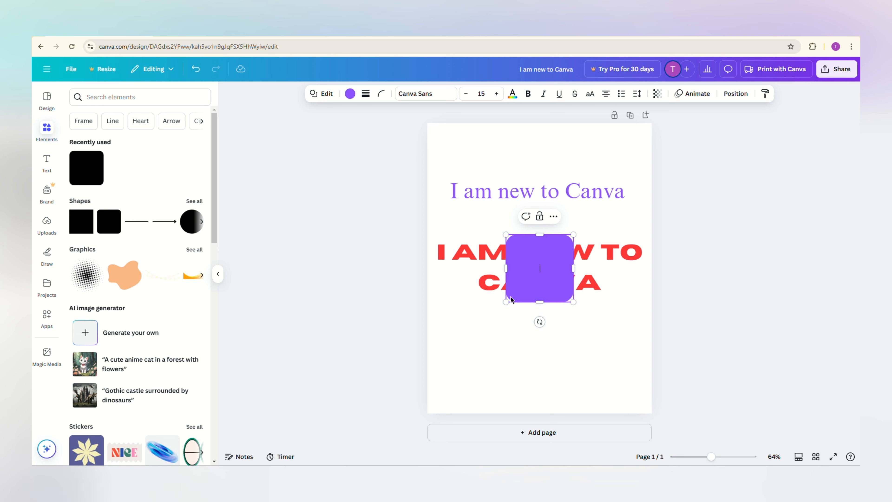
{"action": "left_click_drag", "start_coordinate": [506, 301], "coordinate": [430, 303]}
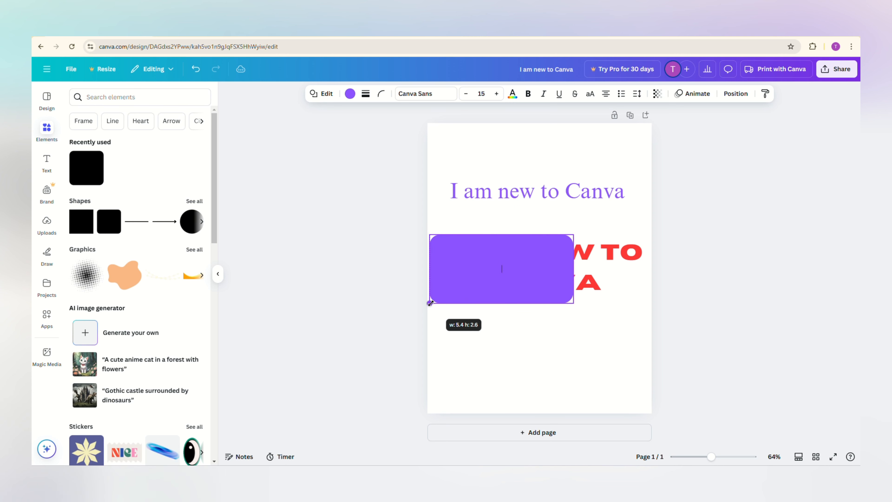
{"action": "left_click_drag", "start_coordinate": [573, 269], "coordinate": [652, 277]}
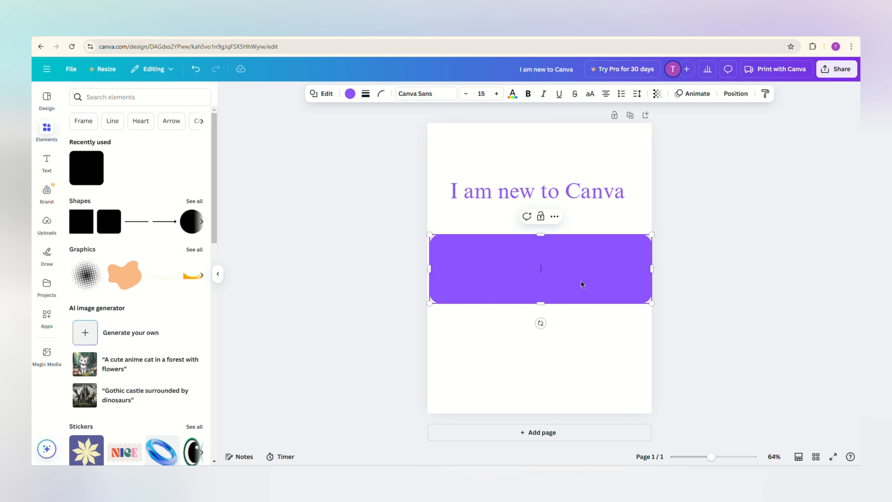
Move the purple rounded rectangle's layer beneath the red text and set its transparency to 26
{"action": "left_click", "coordinate": [735, 94]}
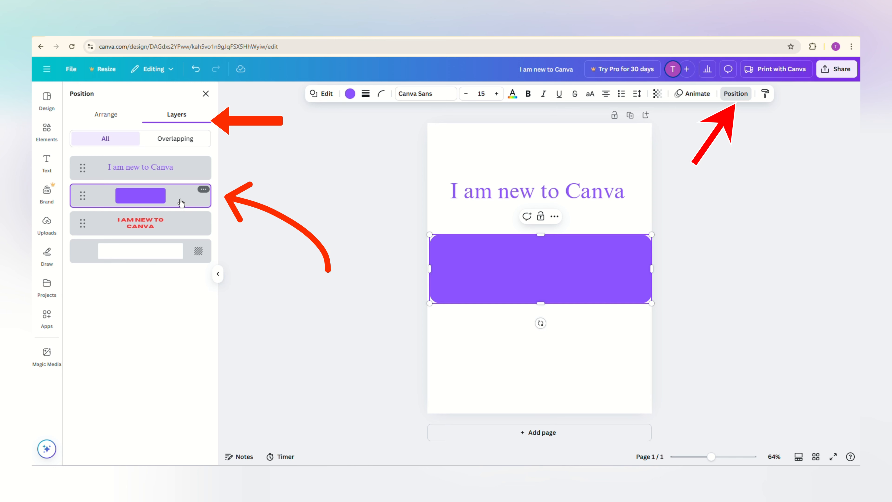
{"action": "left_click_drag", "start_coordinate": [181, 203], "coordinate": [181, 243]}
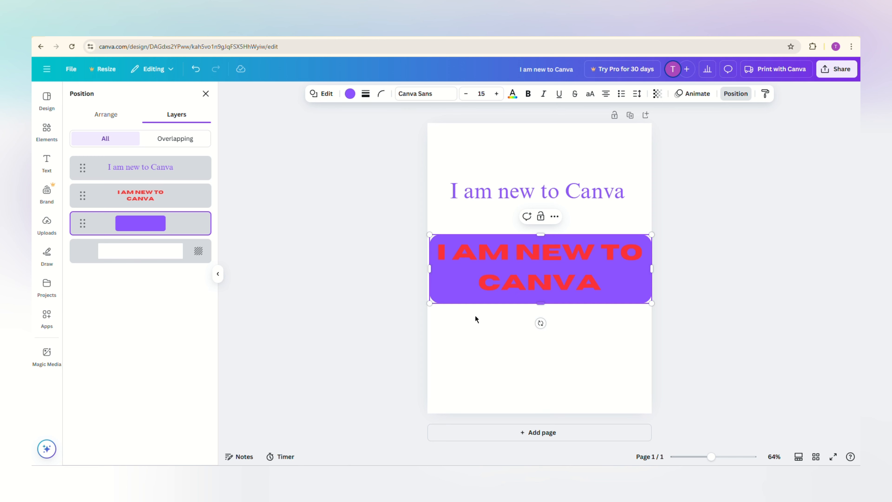
{"action": "left_click", "coordinate": [657, 94]}
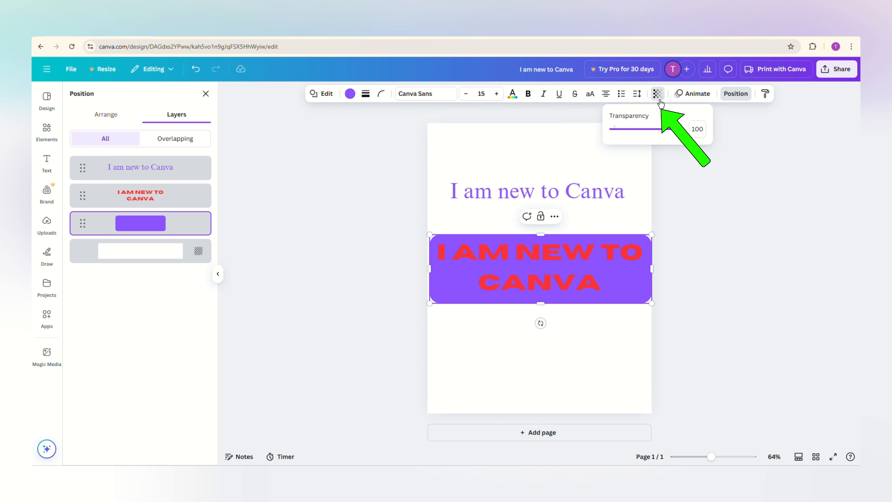
{"action": "left_click_drag", "start_coordinate": [675, 136], "coordinate": [631, 143]}
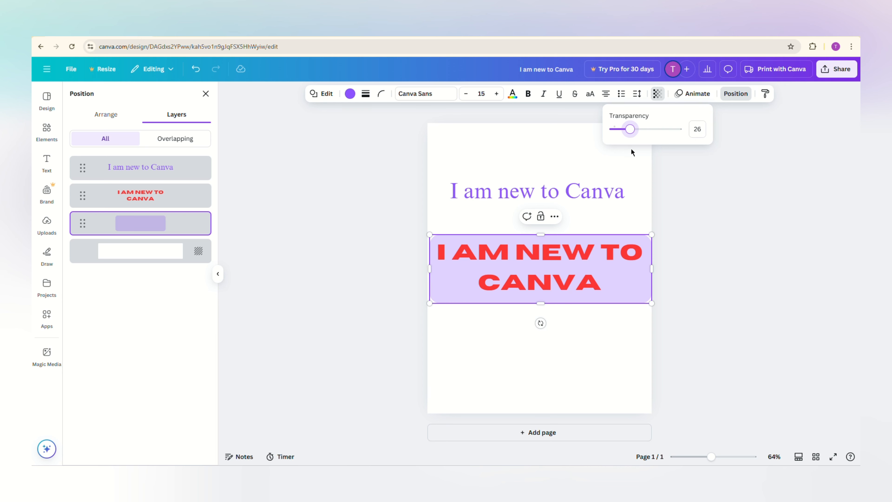
{"action": "left_click", "coordinate": [598, 385]}
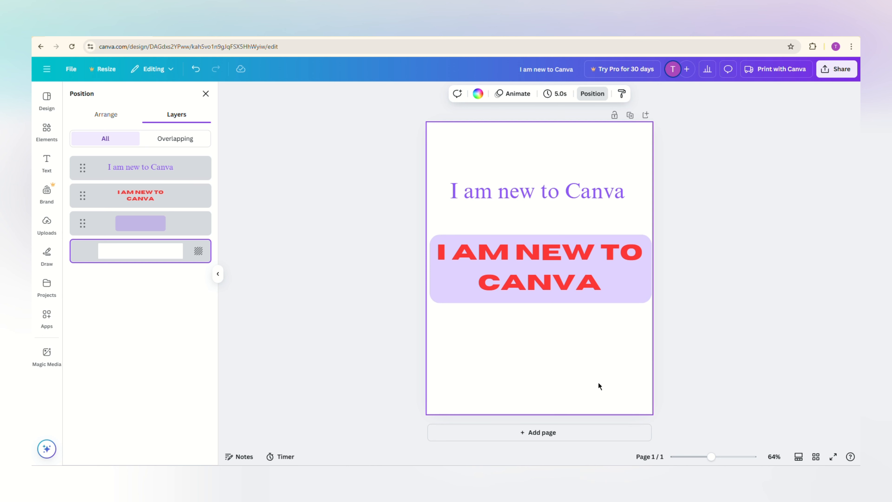
Delete the red text and move the purple "I am new to Canva" text onto the rounded rectangle
{"action": "left_click", "coordinate": [569, 284]}
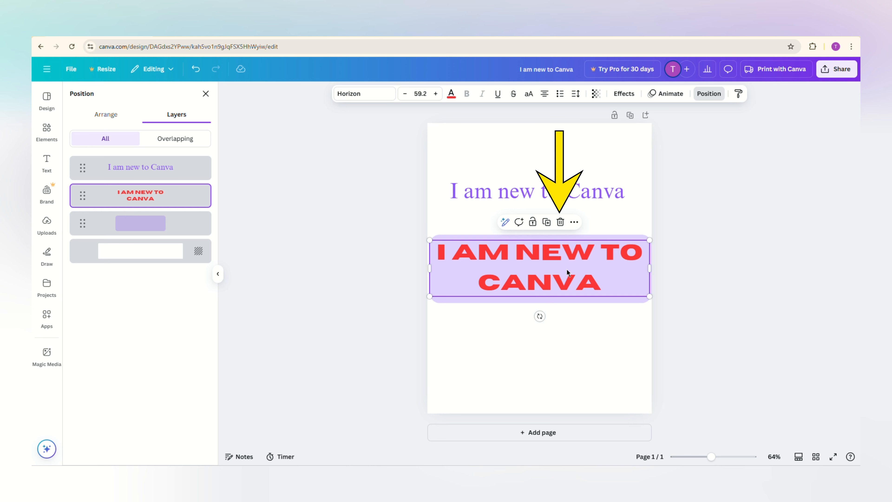
{"action": "left_click", "coordinate": [560, 222]}
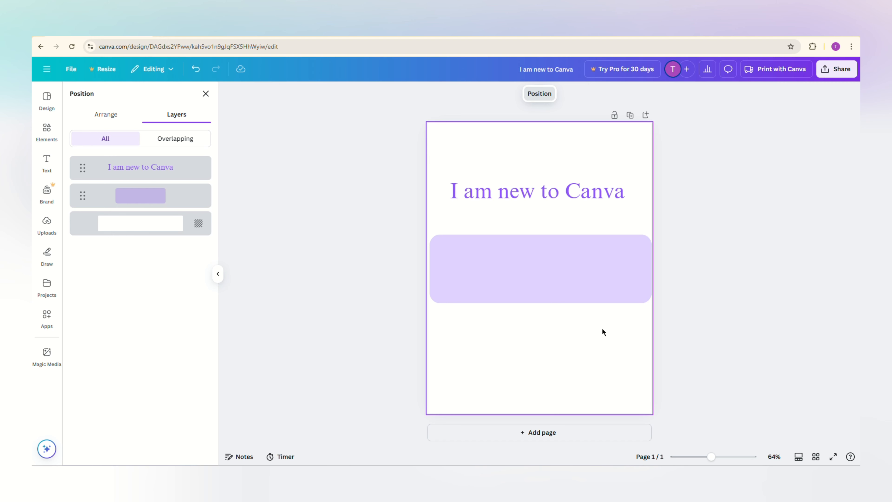
{"action": "left_click_drag", "start_coordinate": [558, 198], "coordinate": [558, 271]}
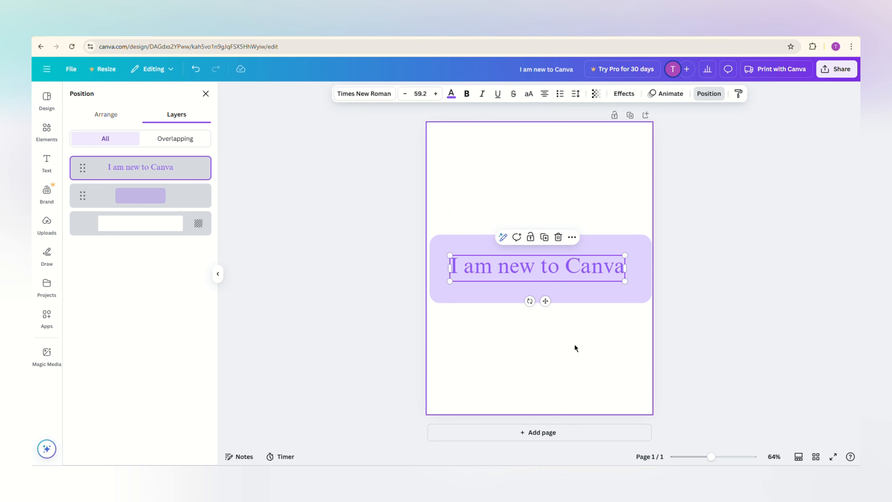
Recolor the "I am new to Canva" text turquoise and the rounded rectangle behind it black
{"action": "left_click", "coordinate": [451, 93]}
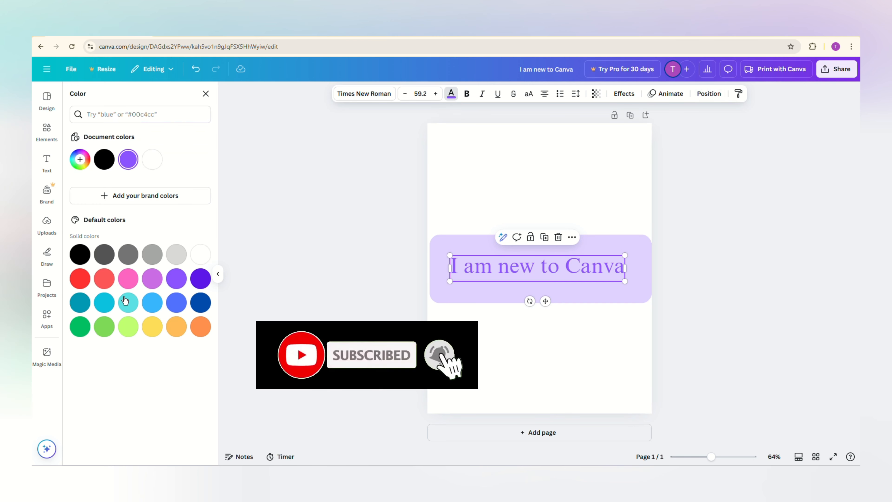
{"action": "left_click", "coordinate": [104, 305]}
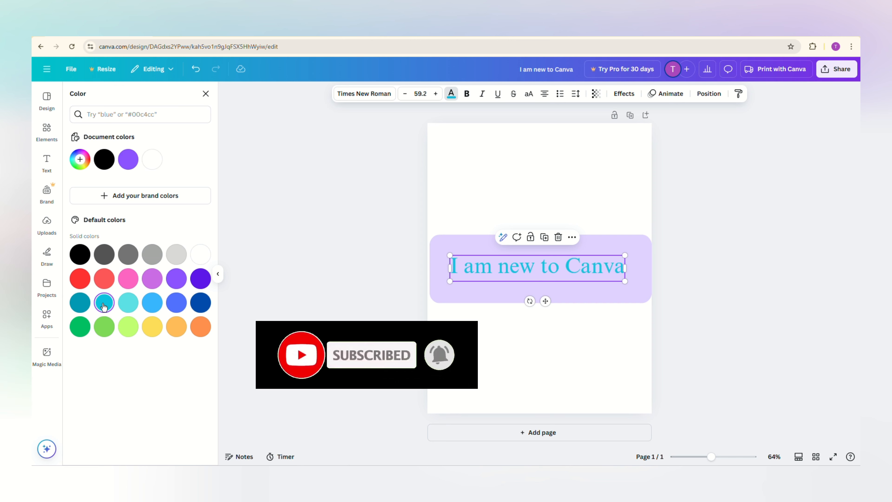
{"action": "left_click", "coordinate": [454, 298]}
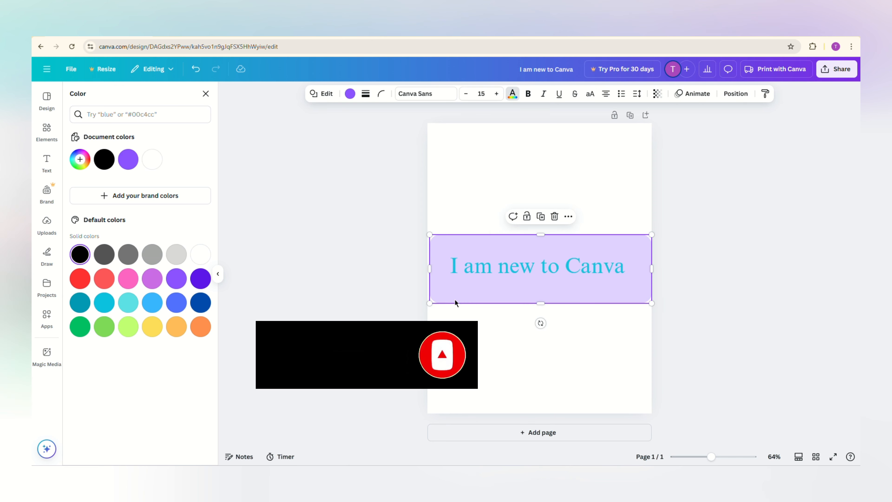
{"action": "left_click", "coordinate": [350, 93]}
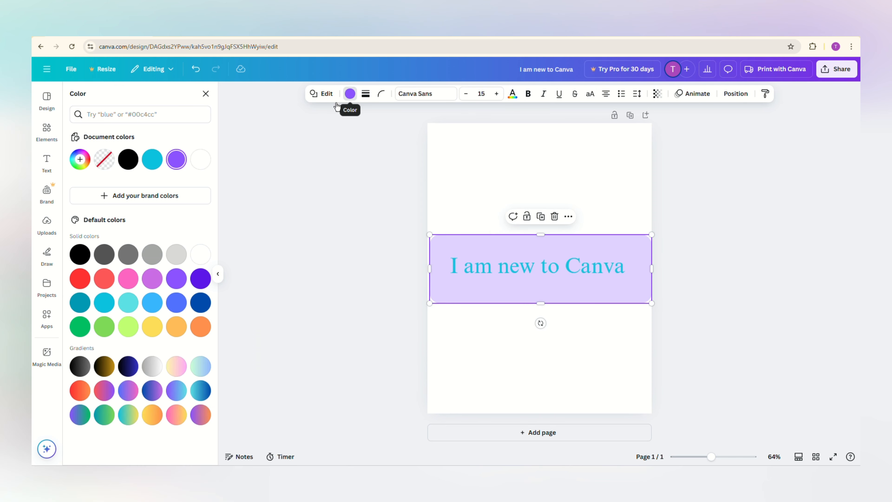
{"action": "left_click", "coordinate": [128, 160]}
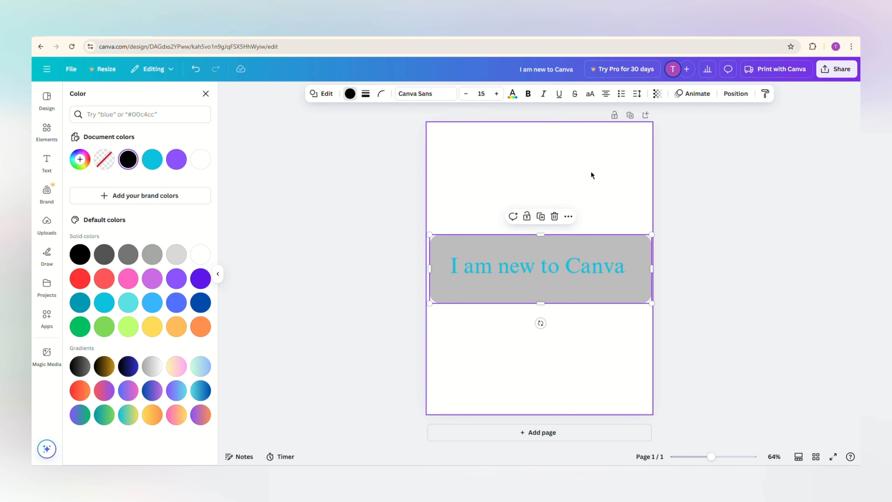
Raise the black rectangle's transparency value to about 98
{"action": "left_click", "coordinate": [657, 94]}
{"action": "left_click_drag", "start_coordinate": [617, 129], "coordinate": [676, 129]}
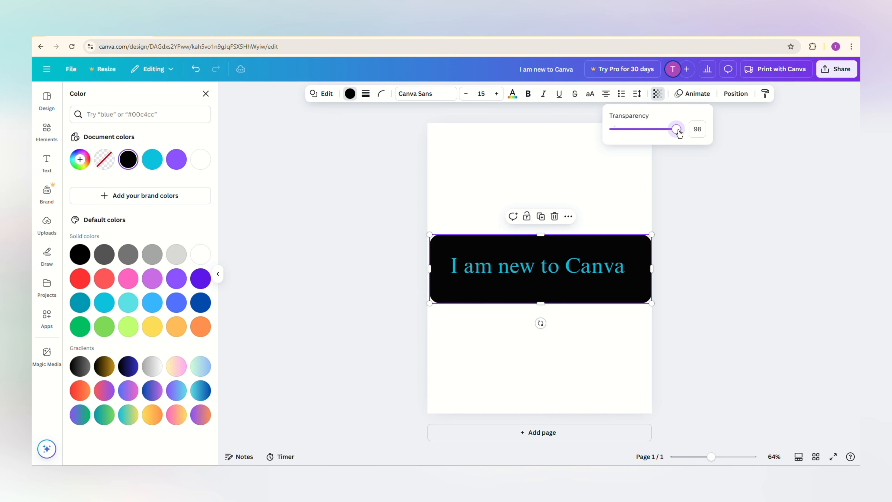
{"action": "left_click", "coordinate": [671, 225]}
{"action": "left_click", "coordinate": [595, 215]}
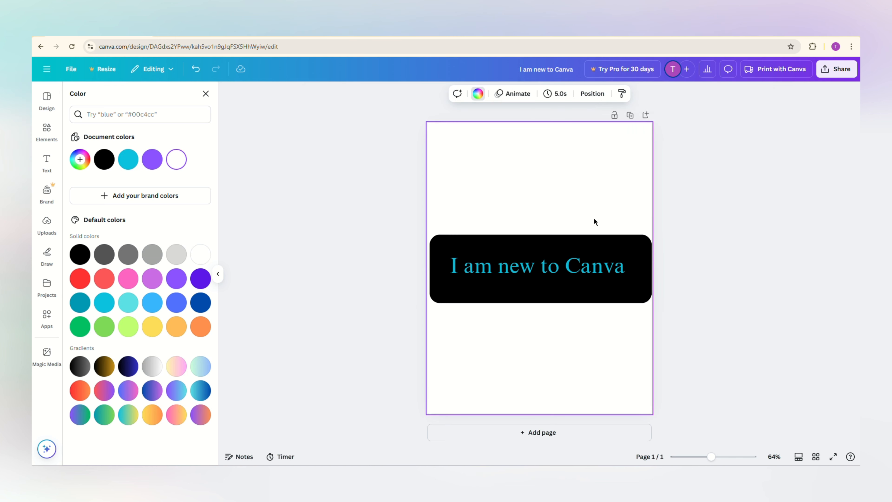
Nudge the black rounded rectangle slightly toward the page's left edge, and align it to the page with Center
{"action": "left_click", "coordinate": [593, 239]}
{"action": "left_click_drag", "start_coordinate": [593, 241], "coordinate": [592, 239]}
{"action": "left_click", "coordinate": [610, 211]}
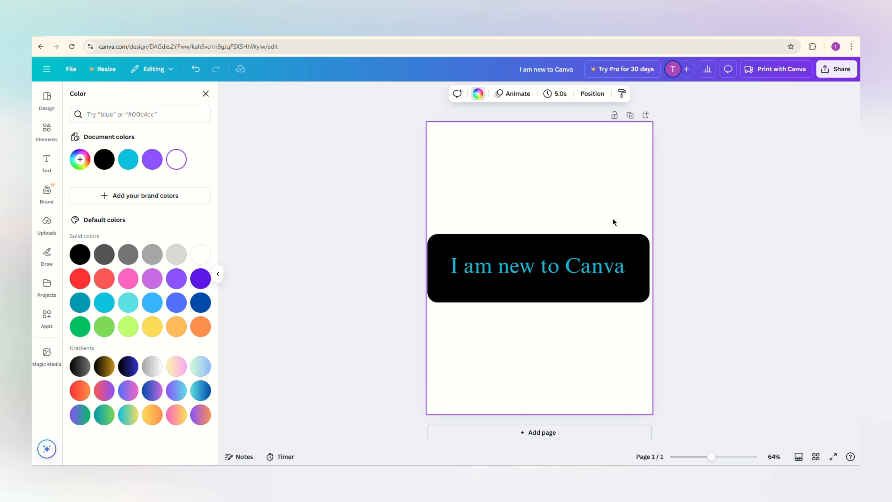
{"action": "left_click", "coordinate": [589, 94]}
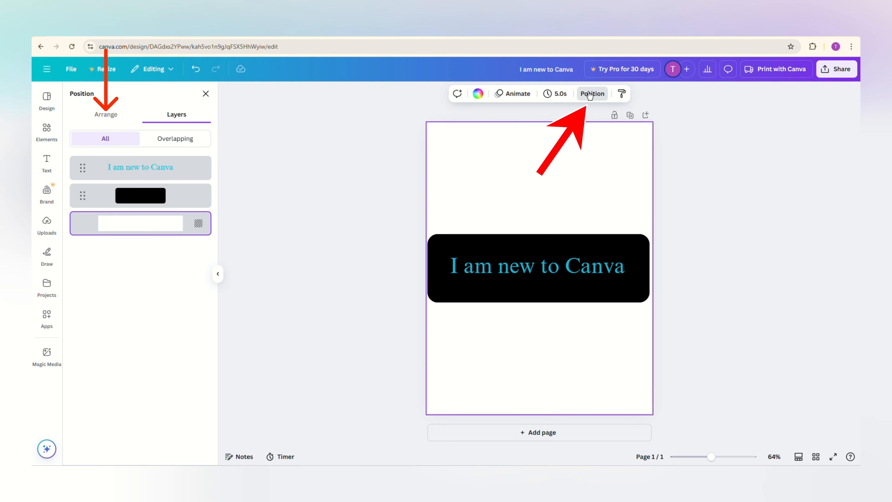
{"action": "left_click", "coordinate": [107, 115]}
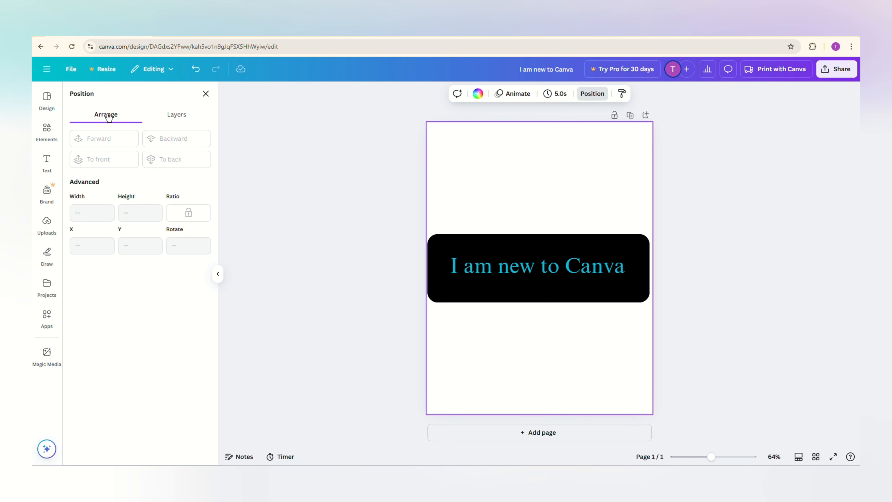
{"action": "left_click", "coordinate": [494, 251]}
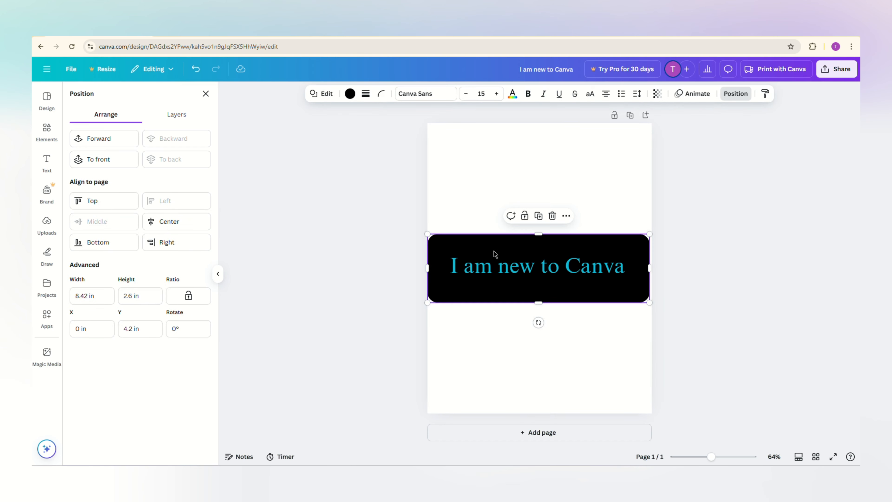
{"action": "left_click", "coordinate": [189, 224]}
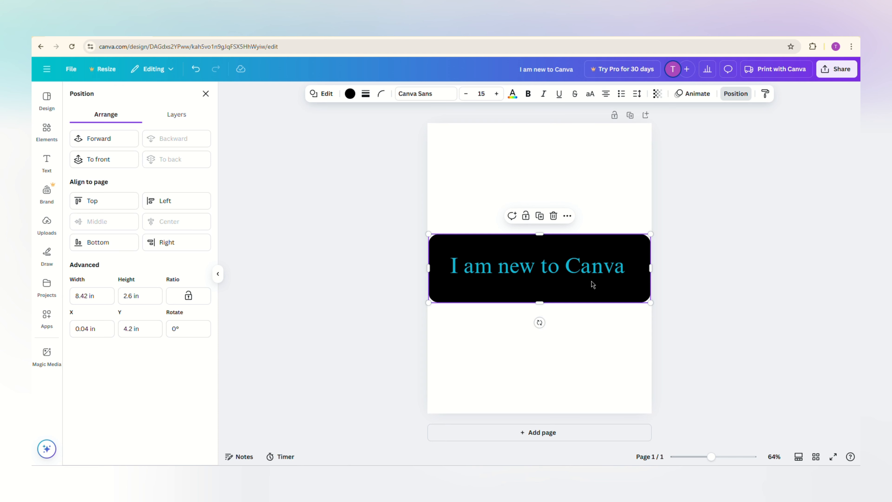
Search the elements library for "new", narrow the results to graphics, and browse the "New" designs
{"action": "left_click", "coordinate": [46, 128]}
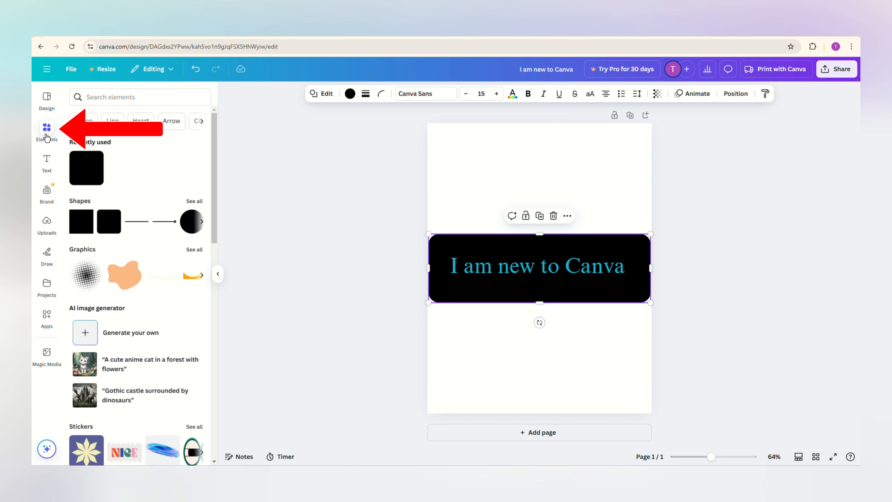
{"action": "left_click", "coordinate": [111, 95]}
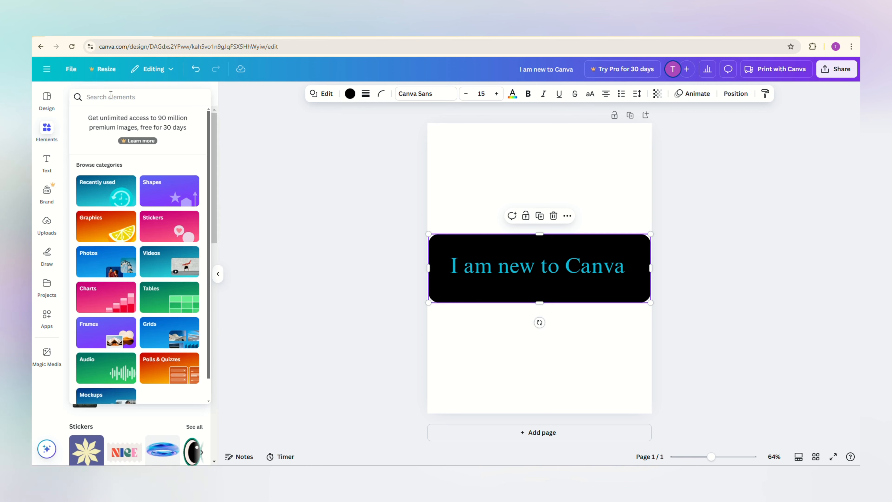
{"action": "type", "text": "new"}
{"action": "key", "text": "Return"}
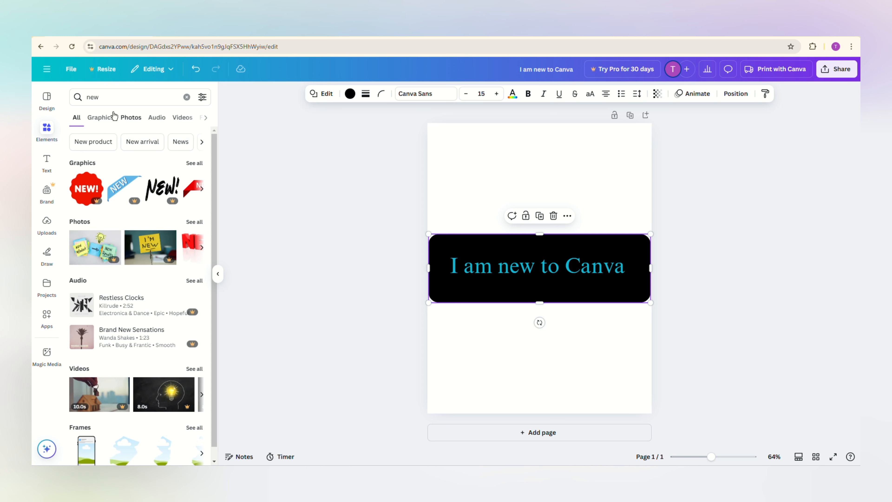
{"action": "left_click", "coordinate": [101, 118]}
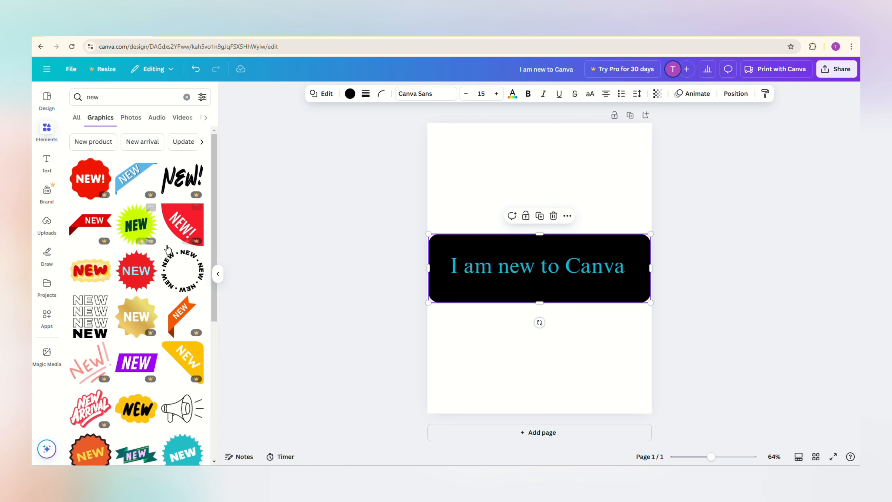
{"action": "left_click_drag", "start_coordinate": [214, 163], "coordinate": [211, 232]}
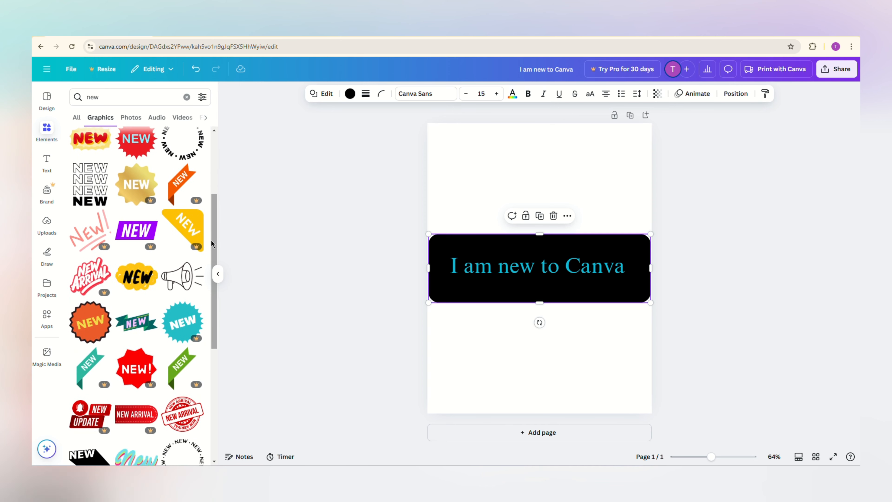
{"action": "scroll", "coordinate": [211, 245], "scroll_direction": "down", "scroll_amount": 3}
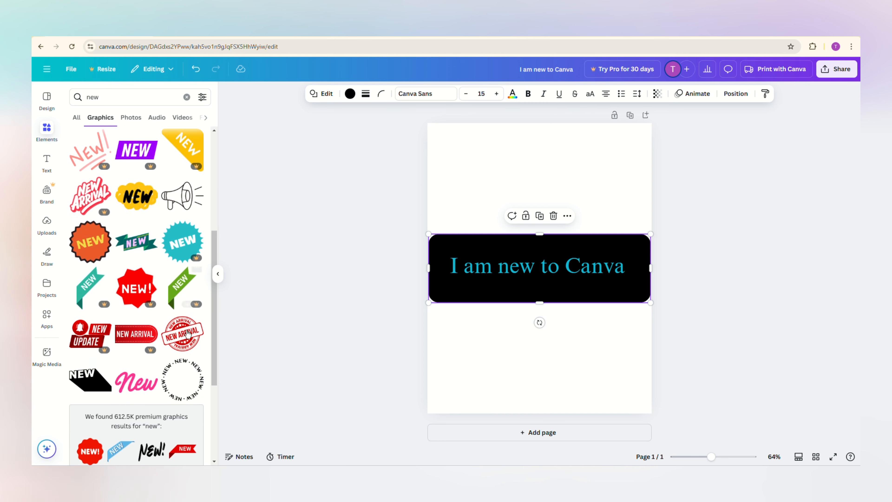
Add the multicolored cursive "New" graphic, move it above the black rectangle, tilt it counterclockwise and shrink it
{"action": "left_click", "coordinate": [143, 388]}
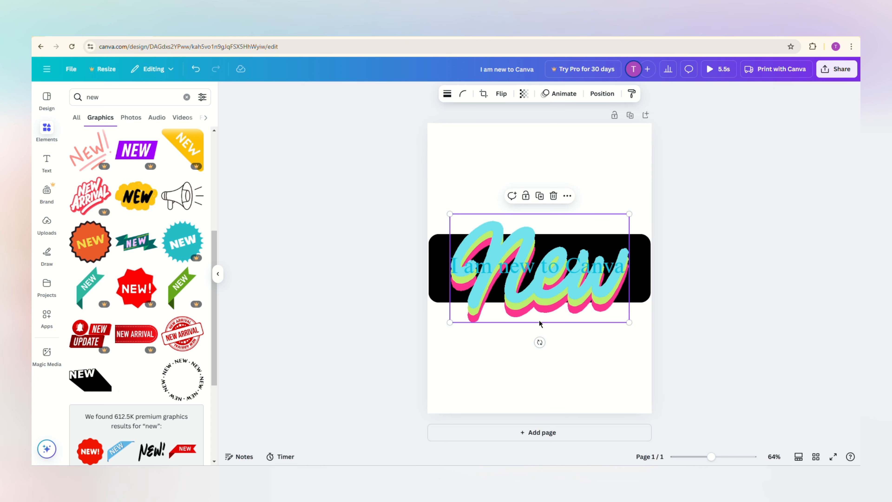
{"action": "left_click_drag", "start_coordinate": [538, 314], "coordinate": [534, 225]}
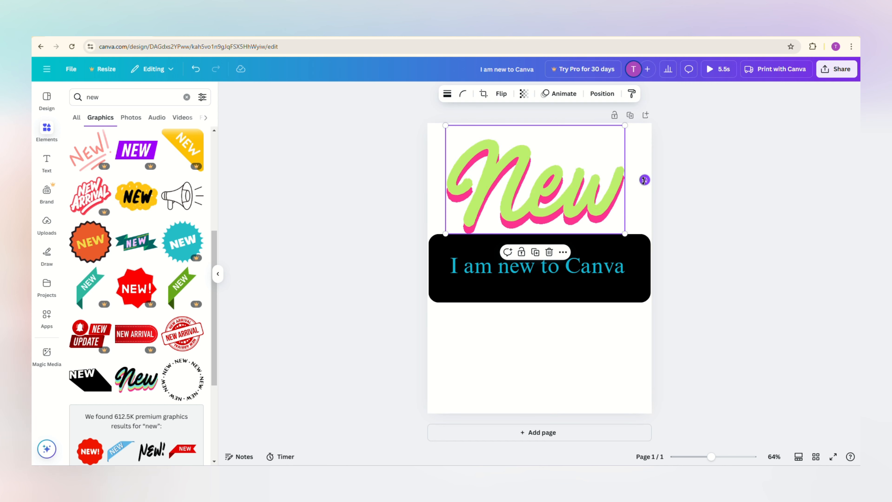
{"action": "left_click_drag", "start_coordinate": [644, 180], "coordinate": [637, 150]}
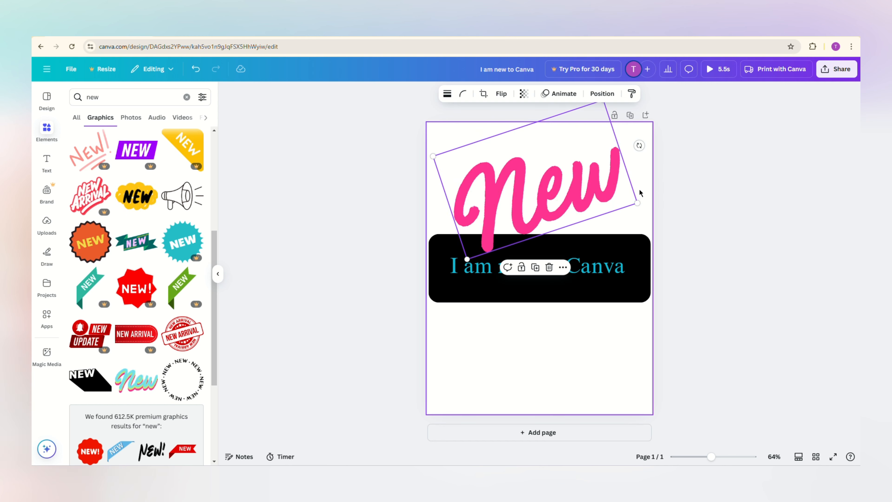
{"action": "left_click_drag", "start_coordinate": [637, 203], "coordinate": [552, 184]}
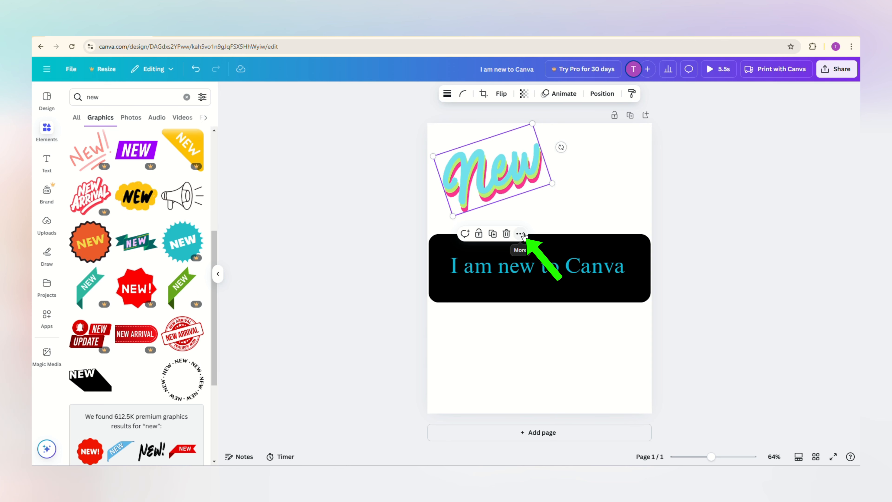
Set the page's timing to 30.0 seconds
{"action": "left_click", "coordinate": [520, 233]}
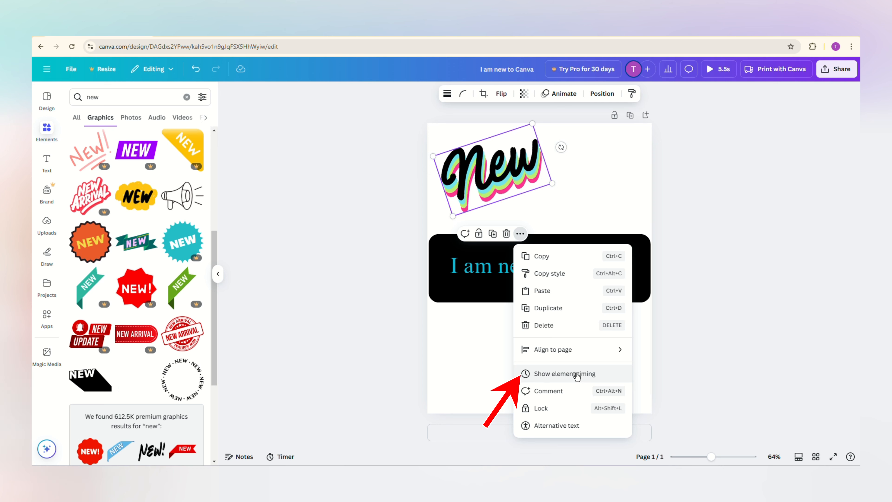
{"action": "left_click", "coordinate": [555, 202]}
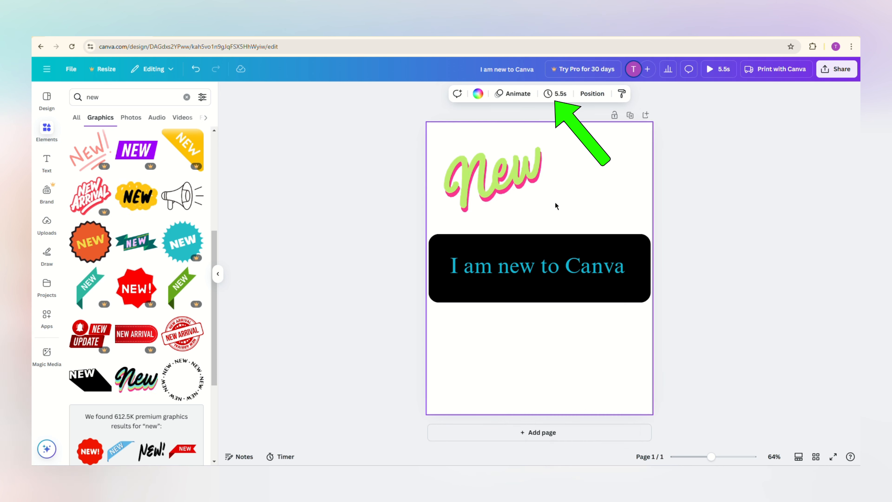
{"action": "left_click", "coordinate": [556, 95]}
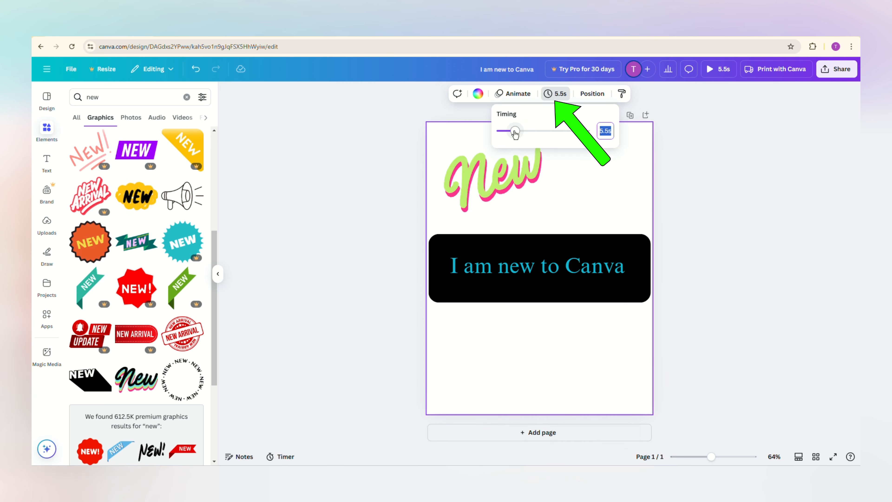
{"action": "left_click_drag", "start_coordinate": [516, 133], "coordinate": [590, 132]}
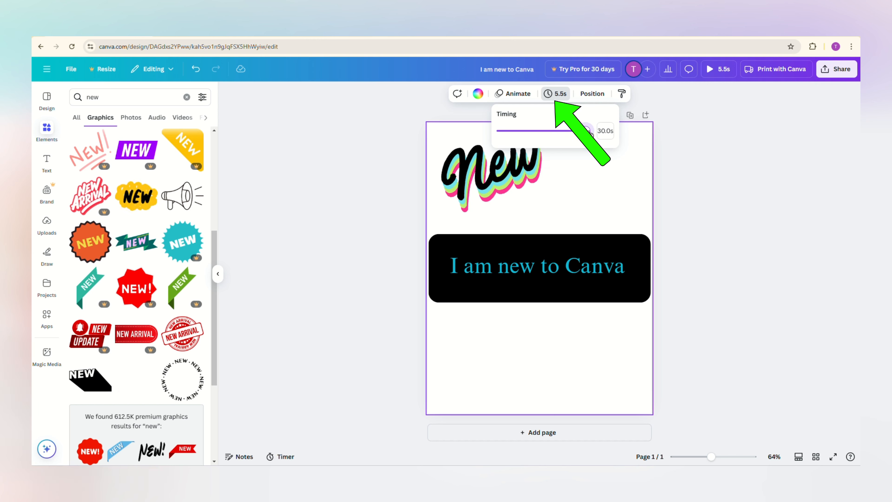
{"action": "left_click", "coordinate": [587, 192]}
Shorten the page's timing to 9.0 seconds
{"action": "left_click", "coordinate": [555, 94]}
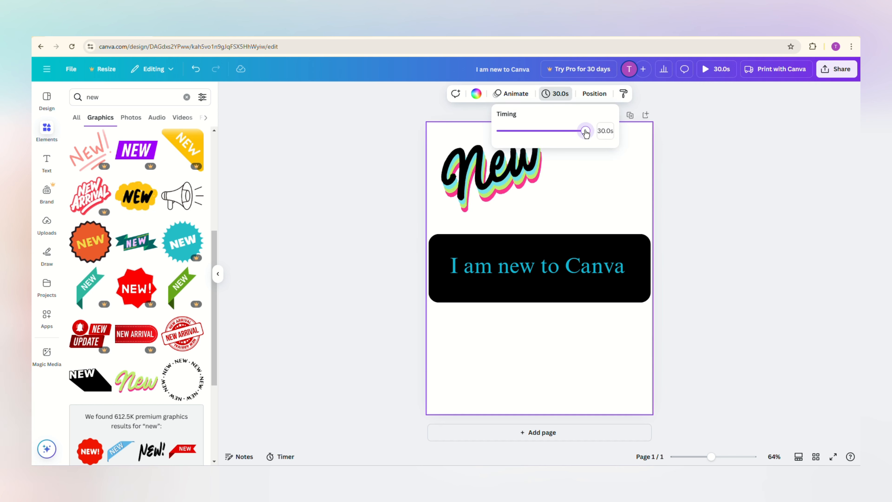
{"action": "left_click_drag", "start_coordinate": [589, 131], "coordinate": [524, 131]}
{"action": "left_click", "coordinate": [578, 196]}
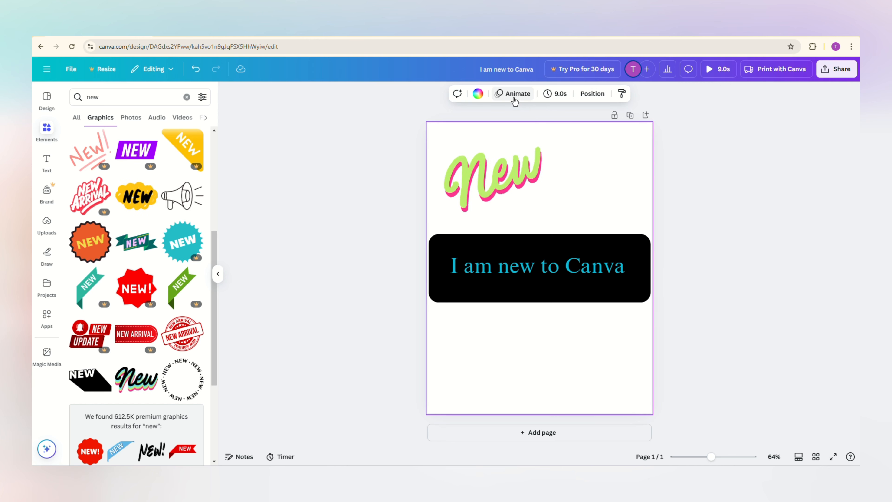
Replace the cursive "New" graphic with the yellow cloud "NEW" graphic, about 5.51 by 3.83 in, placed above the black rectangle
{"action": "left_click", "coordinate": [510, 187]}
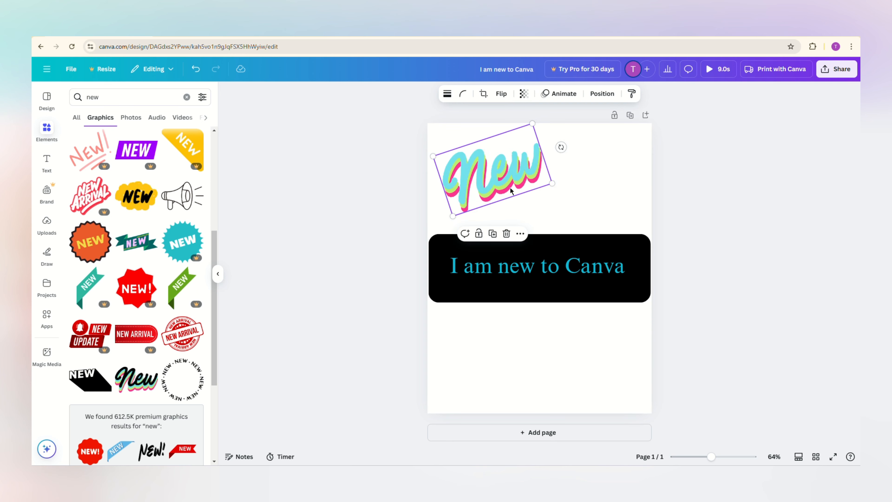
{"action": "left_click", "coordinate": [506, 233]}
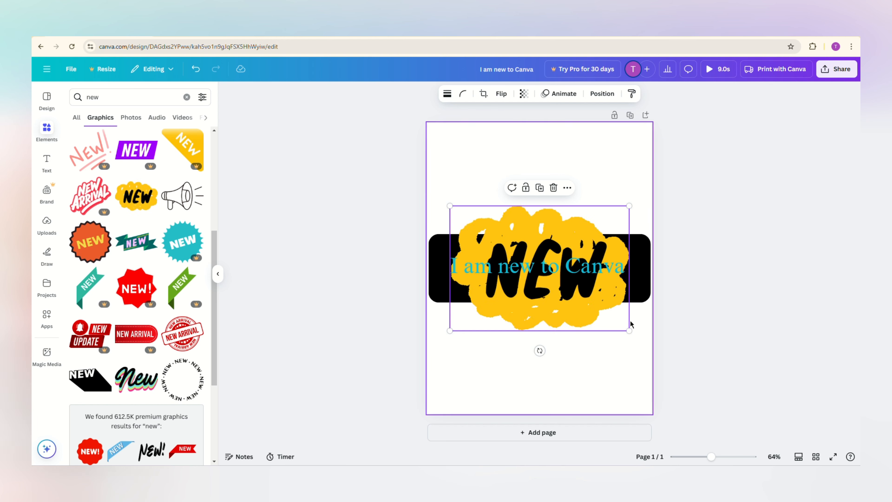
{"action": "left_click_drag", "start_coordinate": [629, 330], "coordinate": [597, 309]}
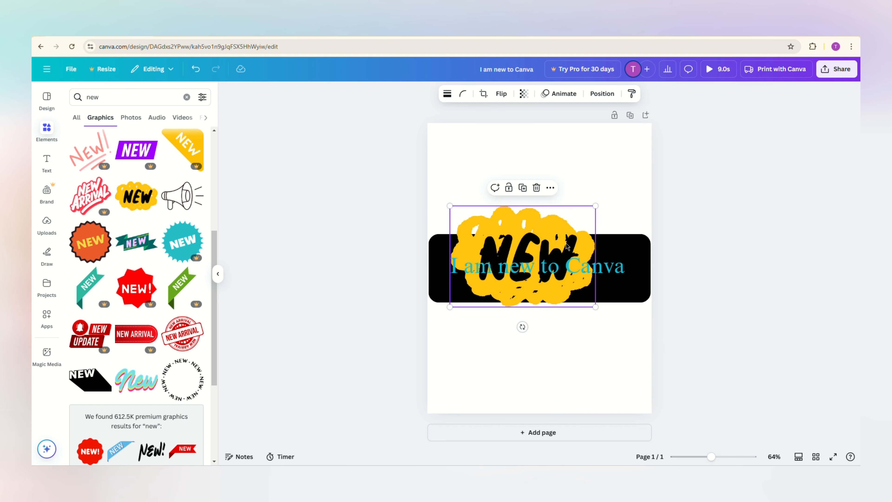
{"action": "left_click_drag", "start_coordinate": [543, 225], "coordinate": [560, 152]}
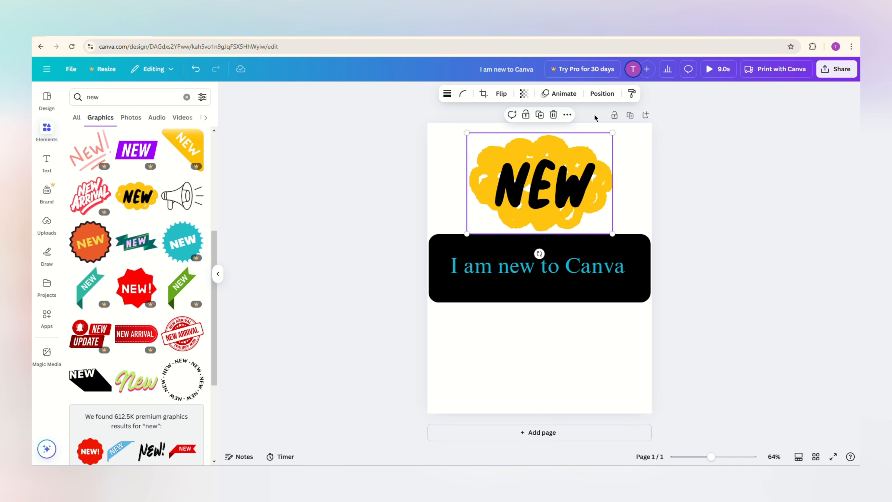
Align the yellow "NEW" graphic to the top of the page
{"action": "left_click", "coordinate": [602, 93]}
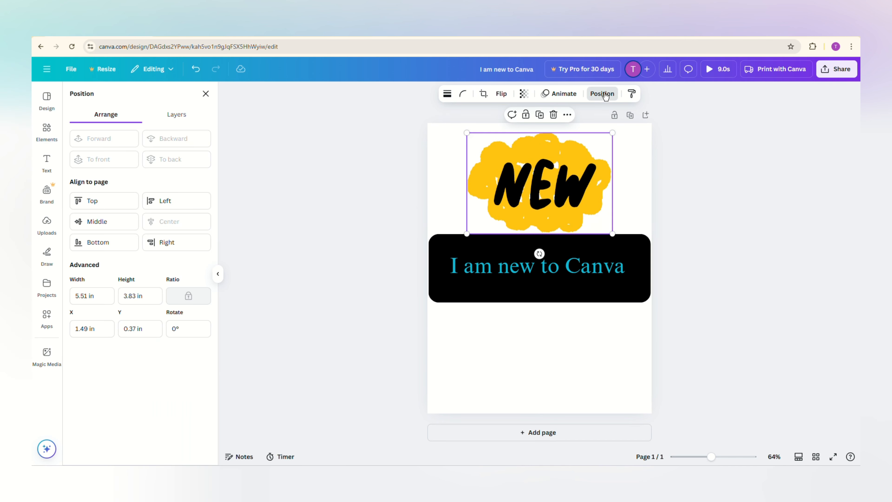
{"action": "left_click", "coordinate": [91, 201]}
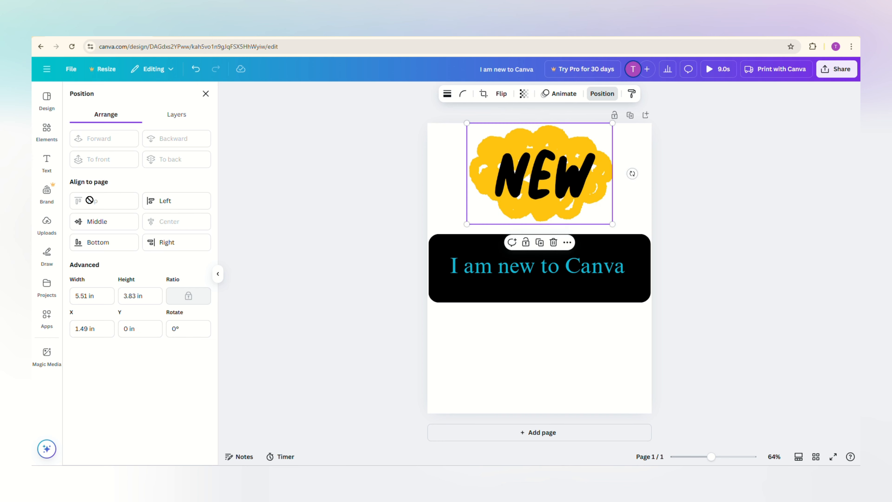
{"action": "left_click", "coordinate": [91, 220]}
{"action": "left_click", "coordinate": [94, 206]}
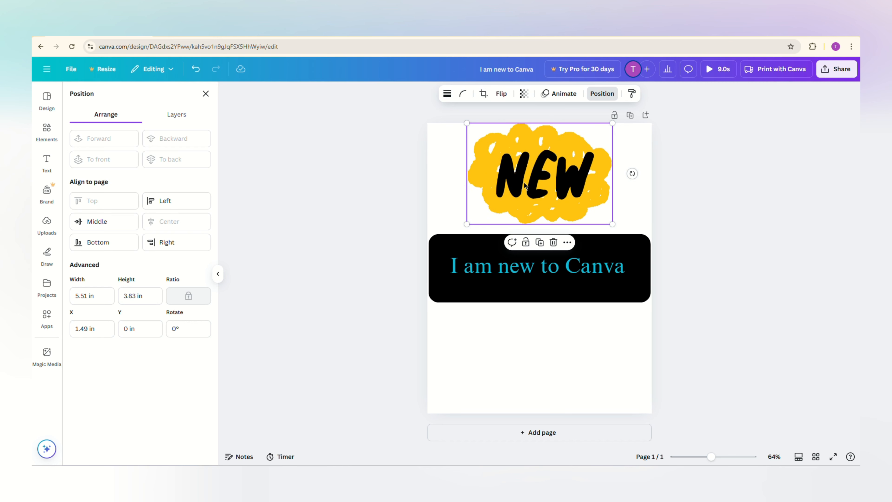
{"action": "left_click", "coordinate": [636, 207]}
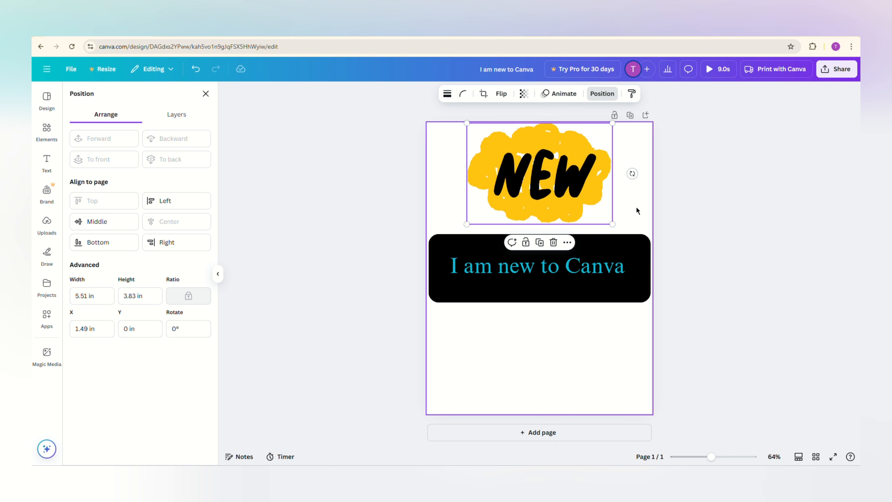
{"action": "left_click", "coordinate": [583, 194]}
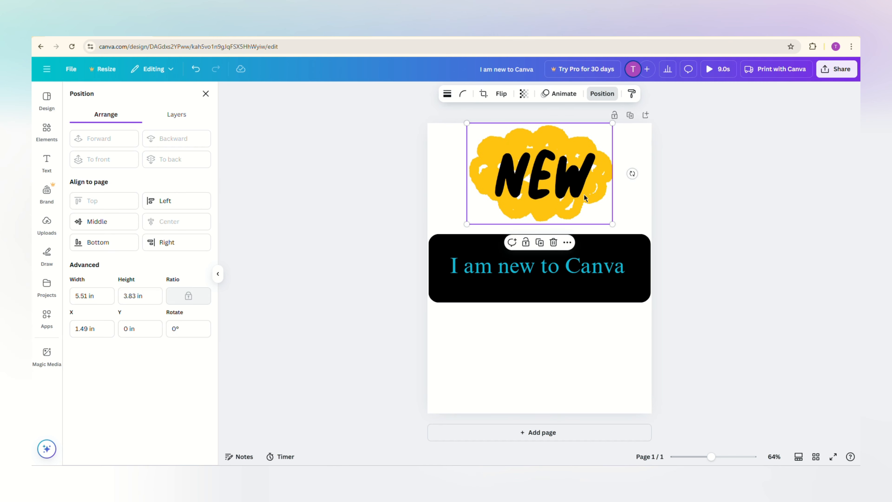
Apply the Rise animation to the yellow "NEW" graphic
{"action": "left_click", "coordinate": [562, 94]}
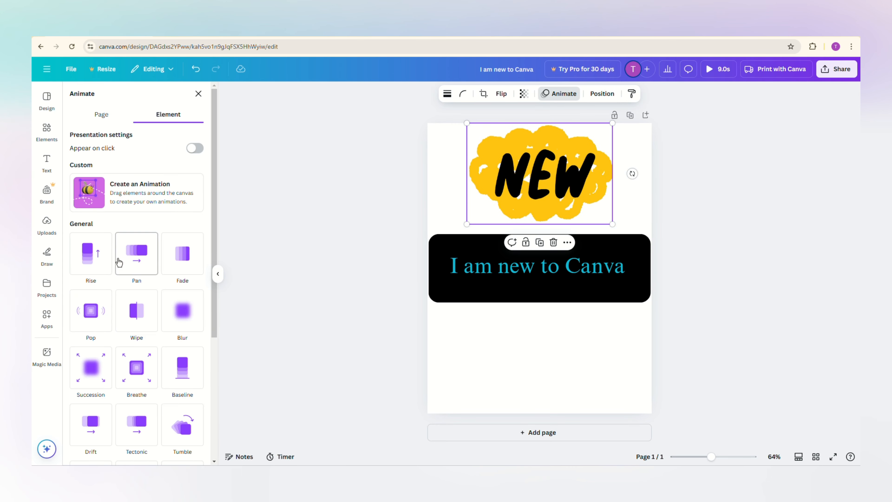
{"action": "left_click", "coordinate": [93, 260]}
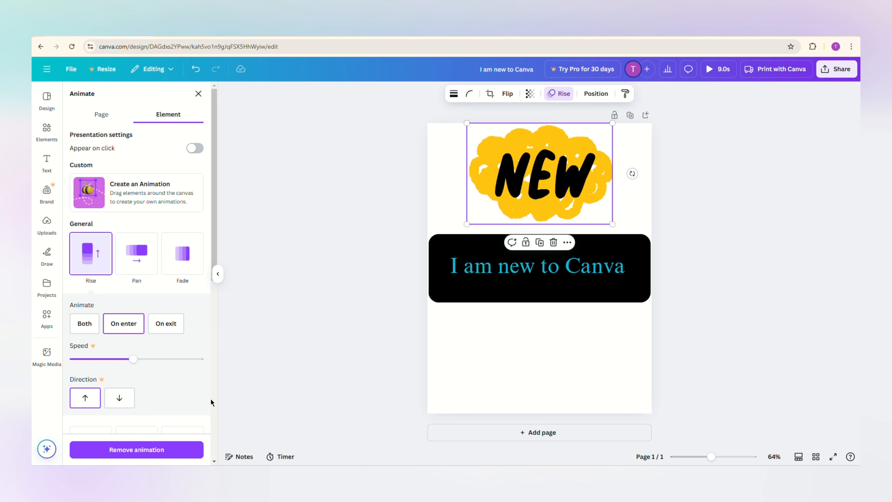
{"action": "left_click", "coordinate": [592, 385]}
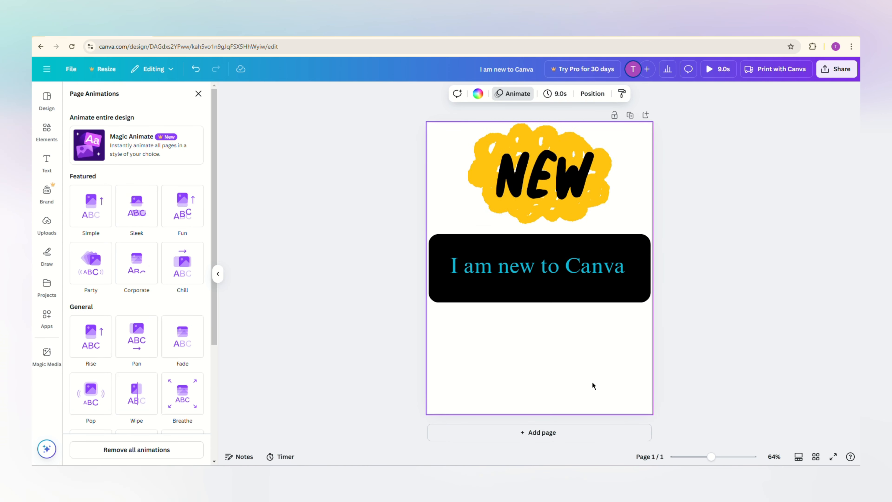
Insert the 21.0s orange spiral galaxy video from the Backgrounds category of the video elements
{"action": "left_click", "coordinate": [47, 131]}
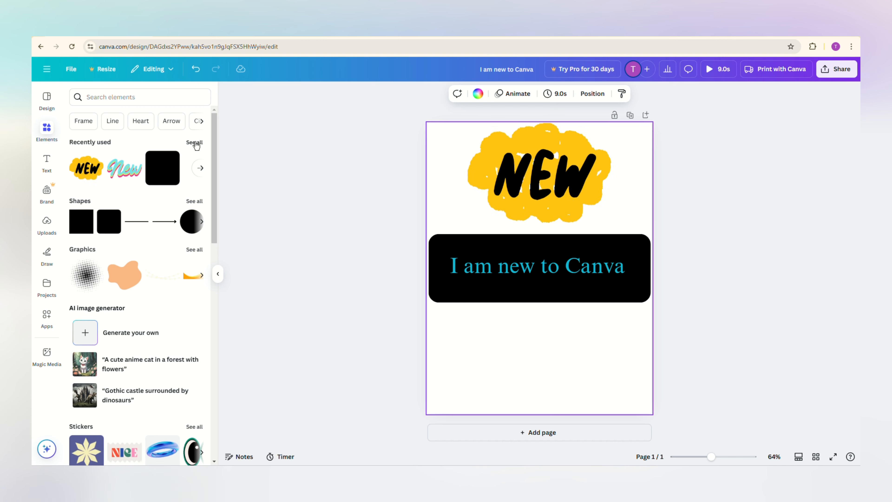
{"action": "left_click", "coordinate": [177, 100]}
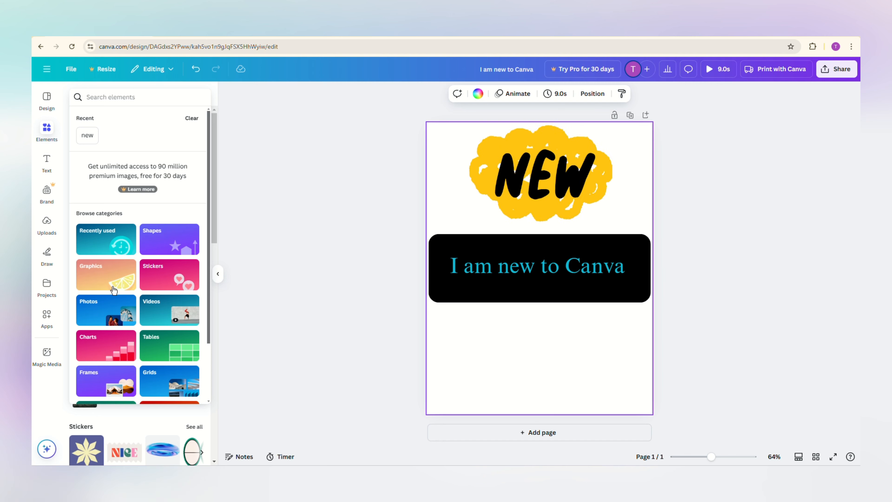
{"action": "left_click", "coordinate": [166, 308]}
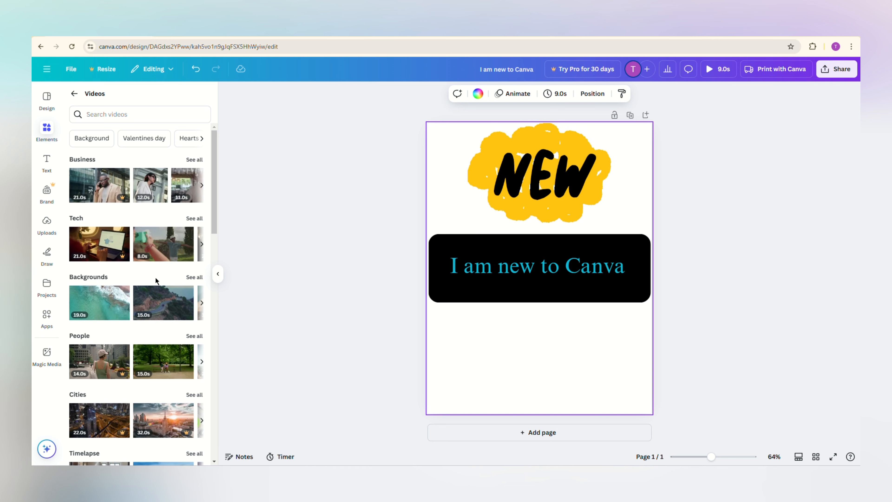
{"action": "left_click", "coordinate": [194, 277]}
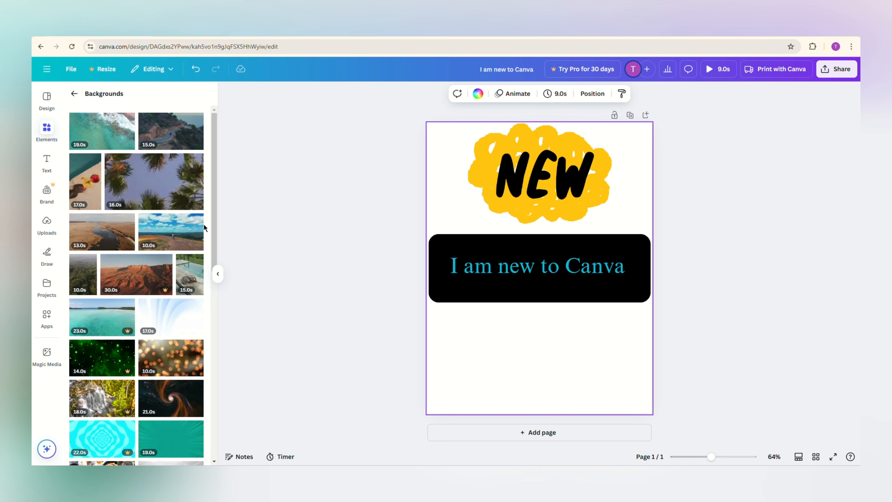
{"action": "left_click_drag", "start_coordinate": [214, 173], "coordinate": [214, 229]}
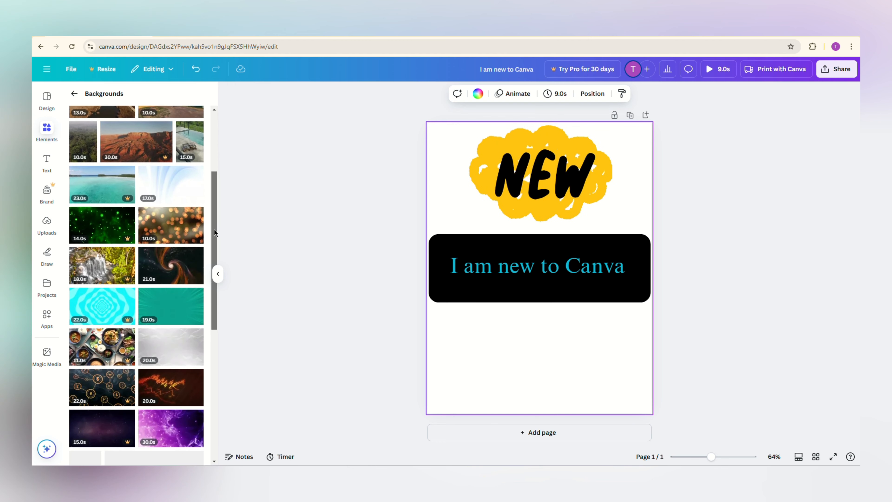
{"action": "left_click", "coordinate": [172, 274]}
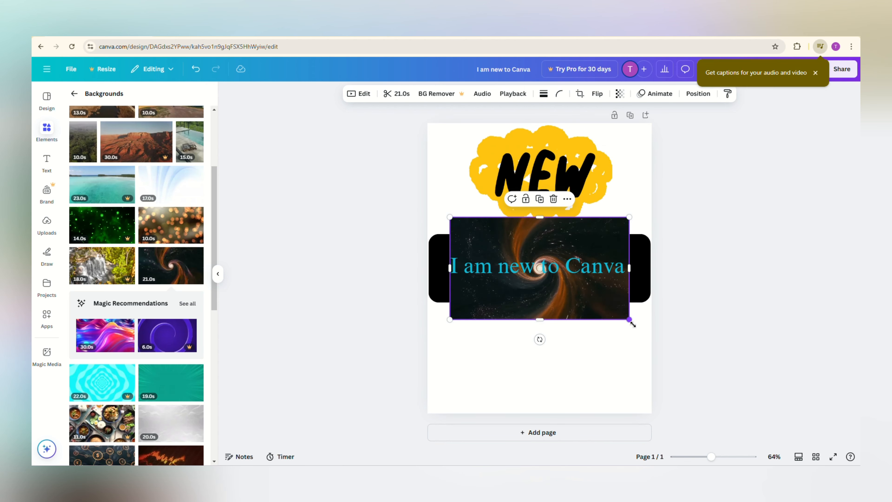
Enlarge the galaxy video to about 8.79 by 11 in so it covers the whole page, and play it
{"action": "left_click_drag", "start_coordinate": [629, 319], "coordinate": [653, 350]}
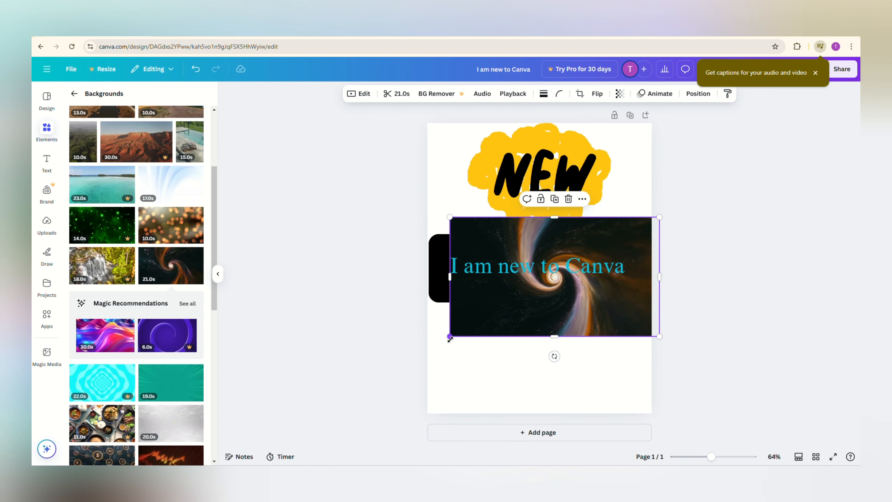
{"action": "left_click_drag", "start_coordinate": [450, 336], "coordinate": [427, 349]}
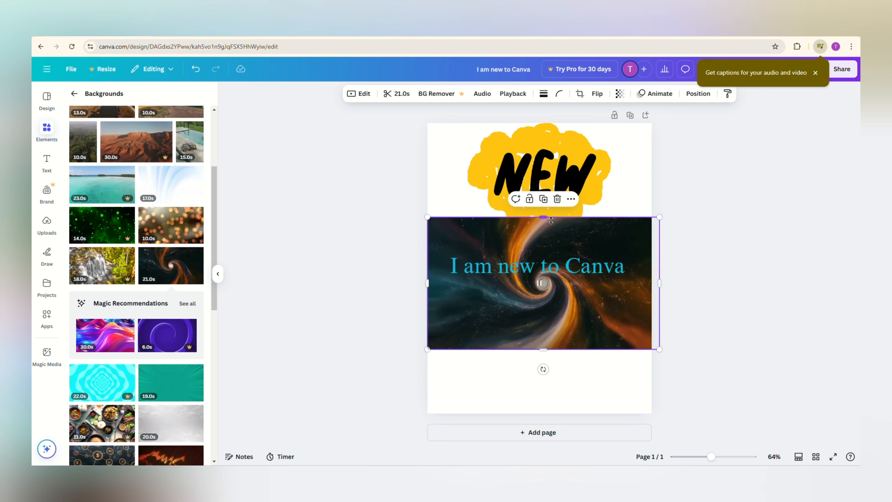
{"action": "left_click_drag", "start_coordinate": [544, 218], "coordinate": [536, 123]}
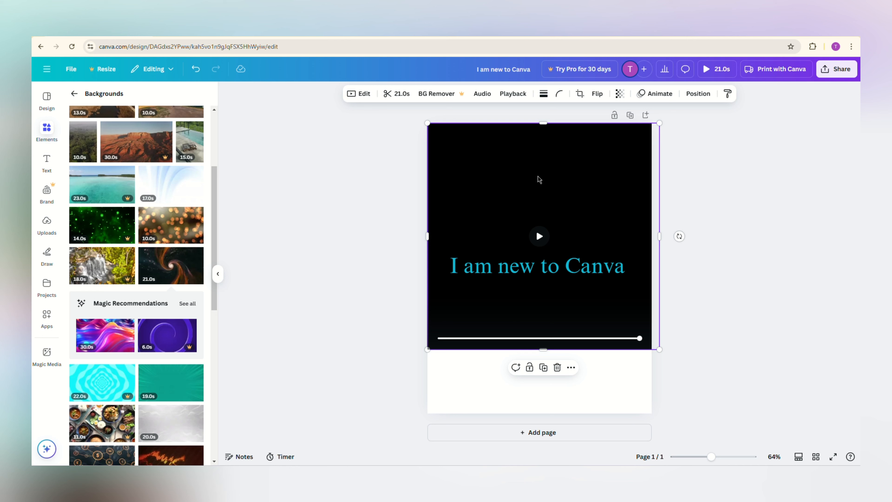
{"action": "left_click_drag", "start_coordinate": [542, 349], "coordinate": [544, 414]}
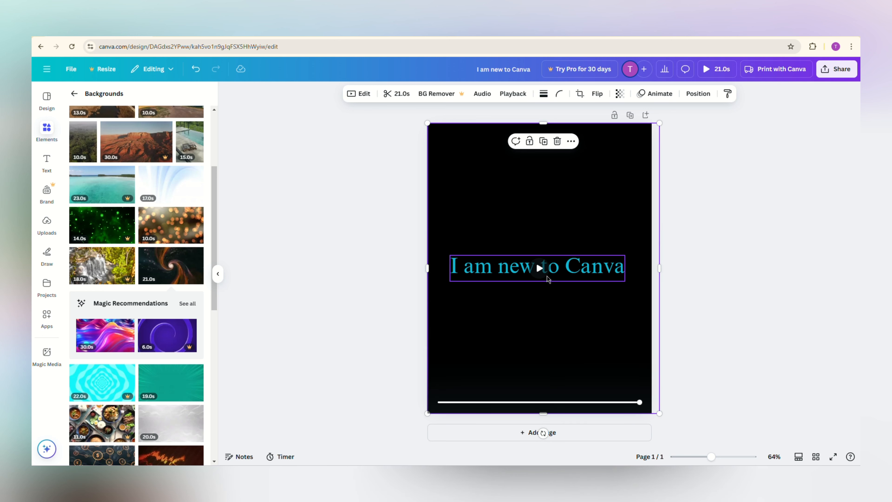
{"action": "left_click", "coordinate": [537, 269]}
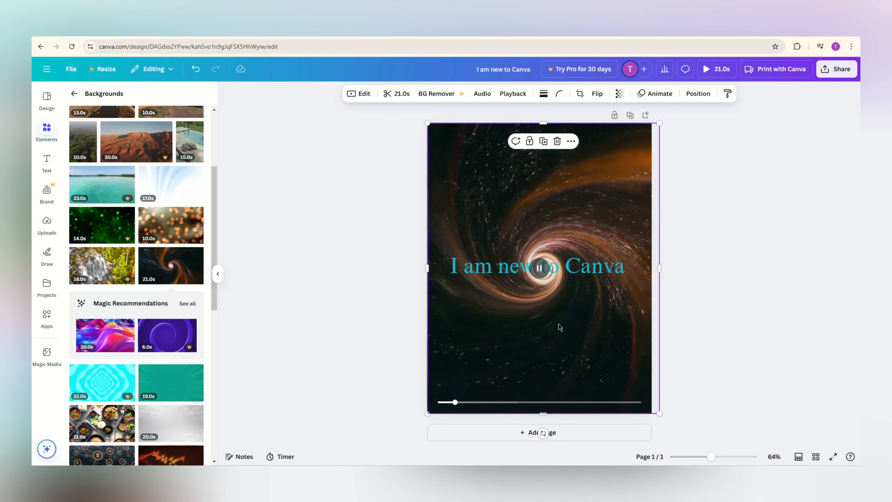
Move the galaxy video layer below the black rectangle, directly above the page background
{"action": "left_click", "coordinate": [697, 94]}
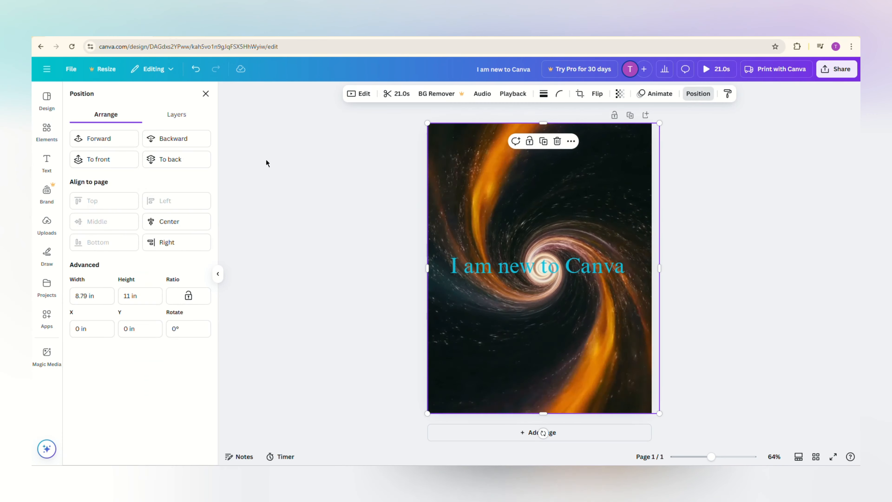
{"action": "left_click", "coordinate": [176, 114]}
{"action": "left_click_drag", "start_coordinate": [161, 200], "coordinate": [163, 263]}
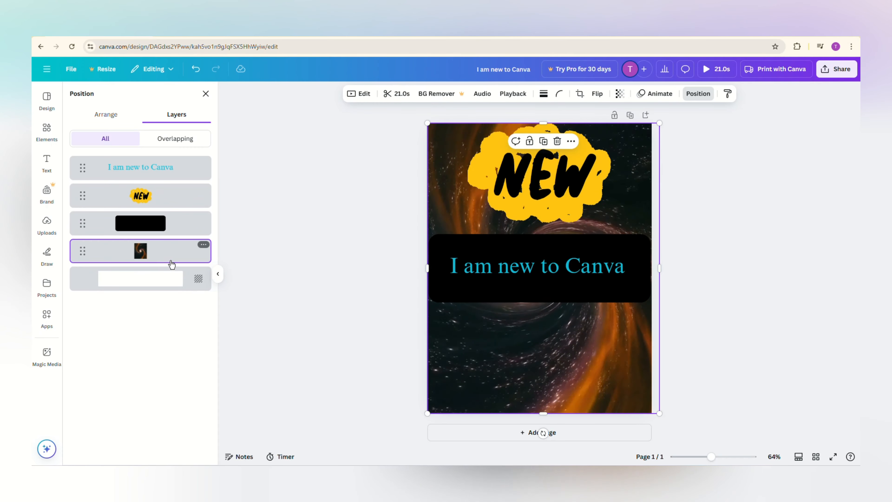
Shrink the black rectangle on all four sides so it fits closely around the text "I am new to Canva"
{"action": "left_click", "coordinate": [518, 249]}
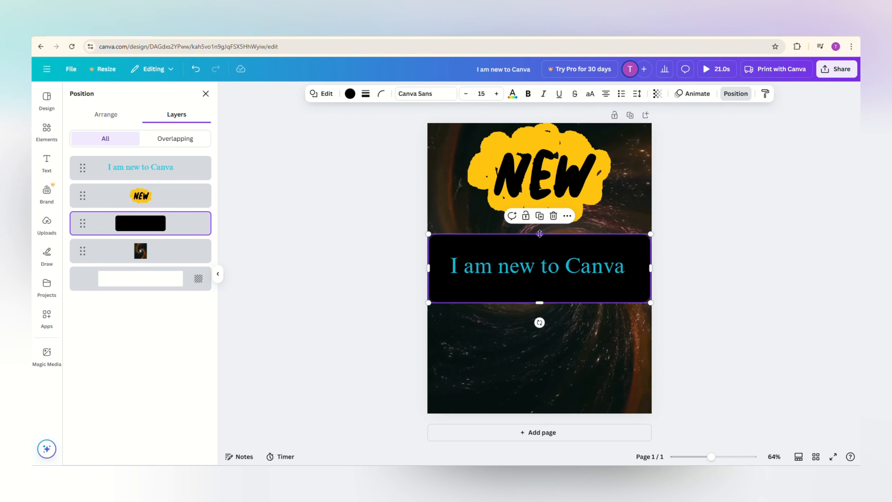
{"action": "left_click_drag", "start_coordinate": [539, 234], "coordinate": [539, 252]}
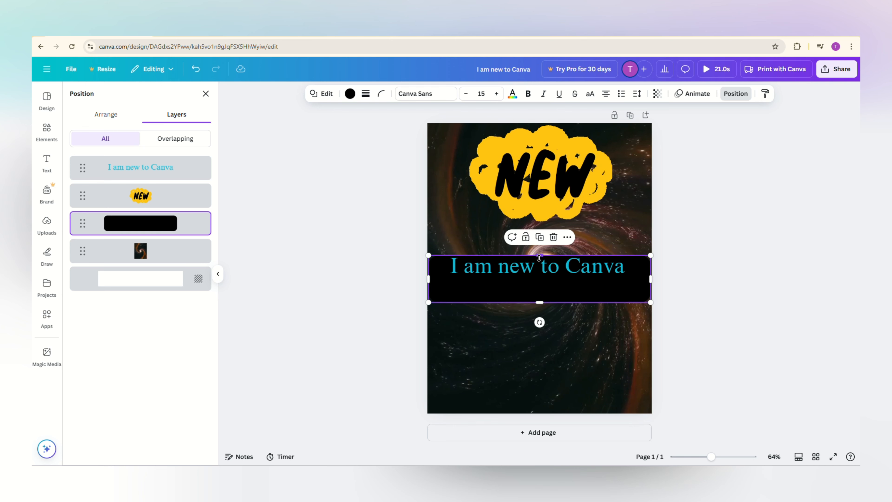
{"action": "left_click_drag", "start_coordinate": [539, 302], "coordinate": [540, 277]}
{"action": "left_click_drag", "start_coordinate": [431, 265], "coordinate": [446, 265]}
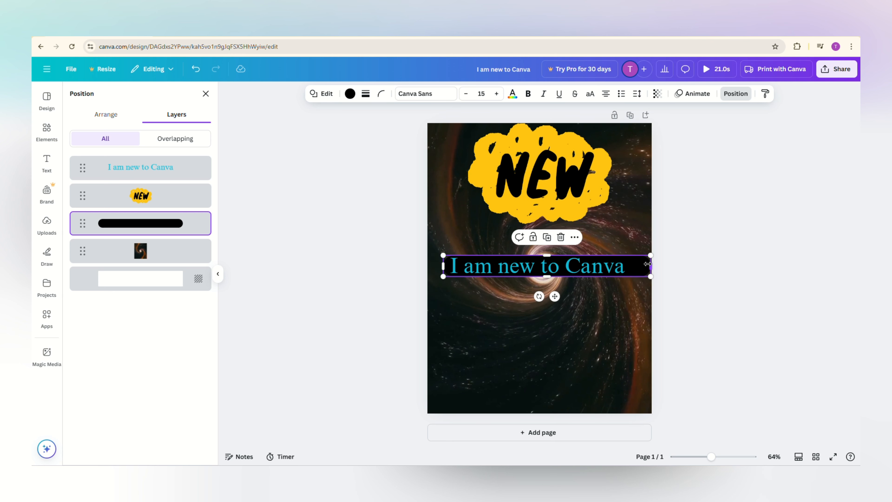
{"action": "left_click_drag", "start_coordinate": [647, 263], "coordinate": [628, 265]}
Play the background video, then shrink the yellow "NEW" graphic and place it just above the text
{"action": "left_click", "coordinate": [537, 325]}
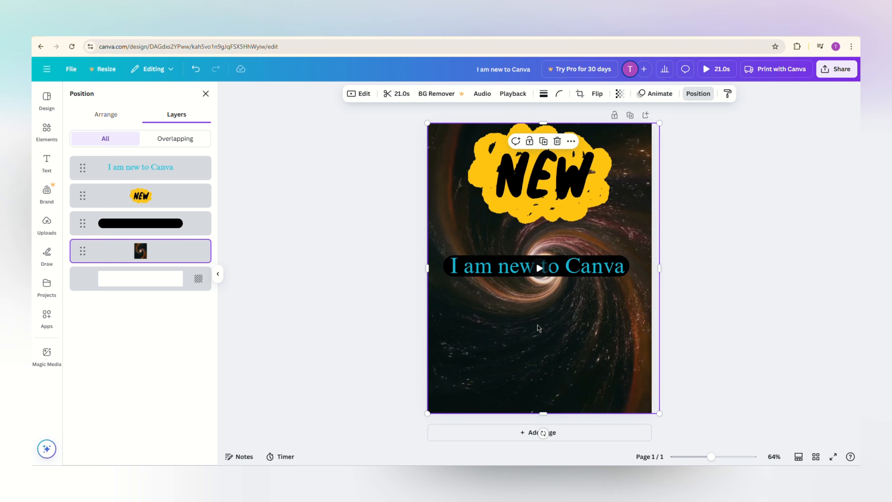
{"action": "left_click", "coordinate": [539, 268]}
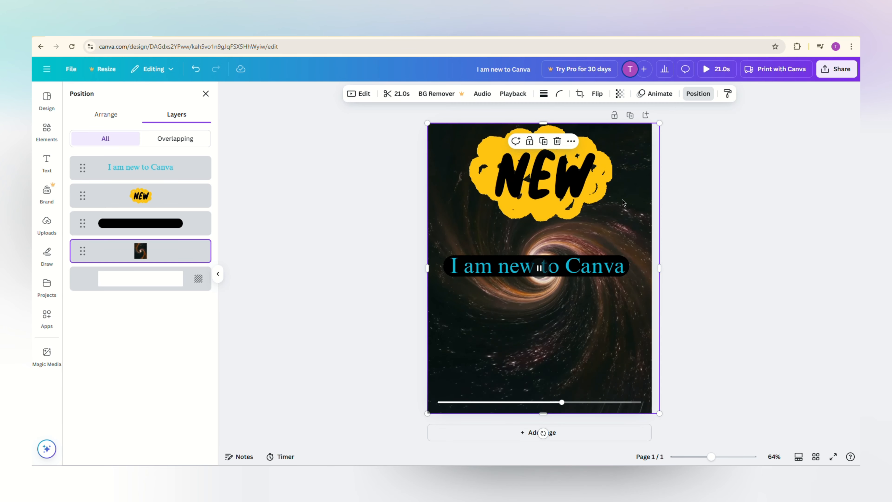
{"action": "left_click", "coordinate": [572, 197]}
{"action": "left_click_drag", "start_coordinate": [611, 223], "coordinate": [552, 228]}
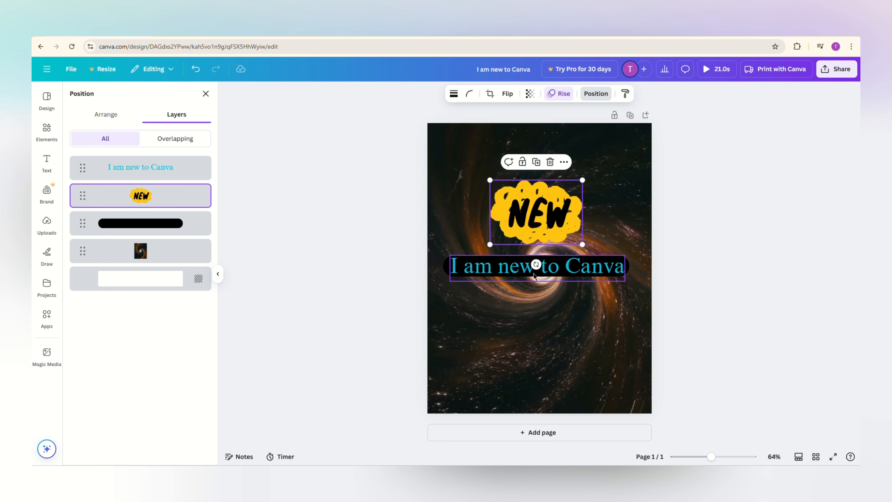
Narrow the background video so its right side lines up with the page edge
{"action": "left_click", "coordinate": [547, 308]}
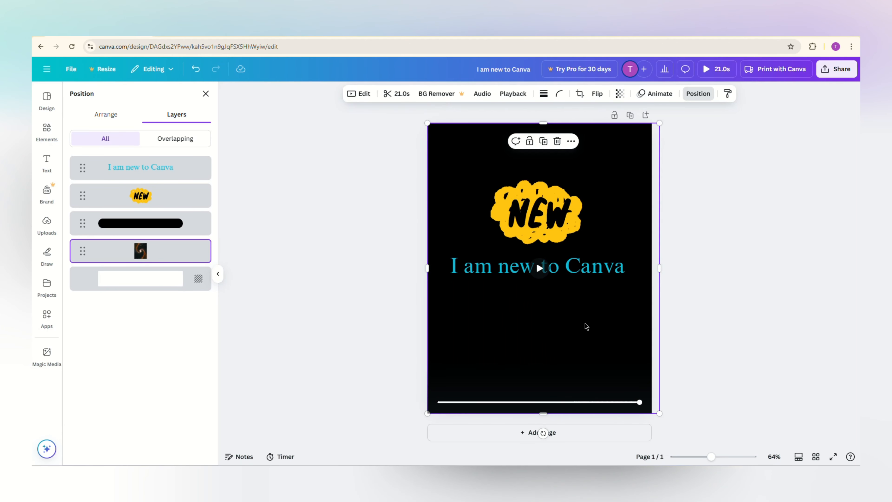
{"action": "left_click_drag", "start_coordinate": [659, 268], "coordinate": [651, 268]}
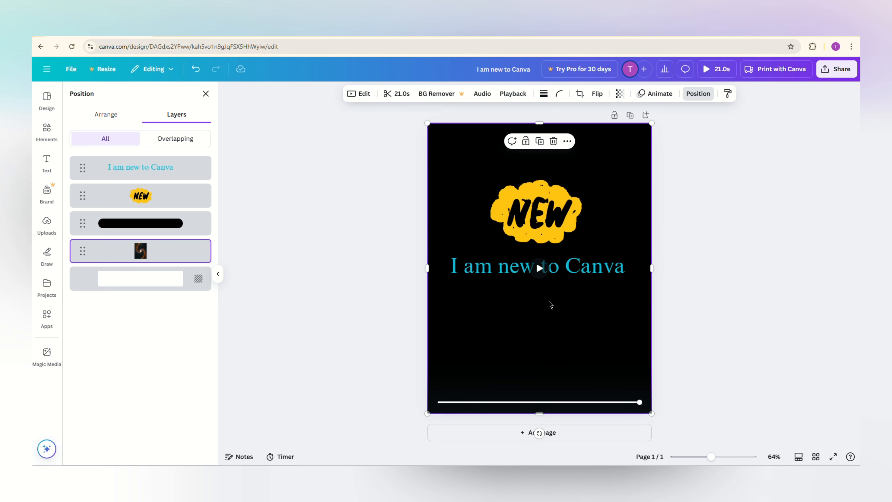
Set the background video's playback speed to 2 and play it
{"action": "left_click", "coordinate": [515, 92]}
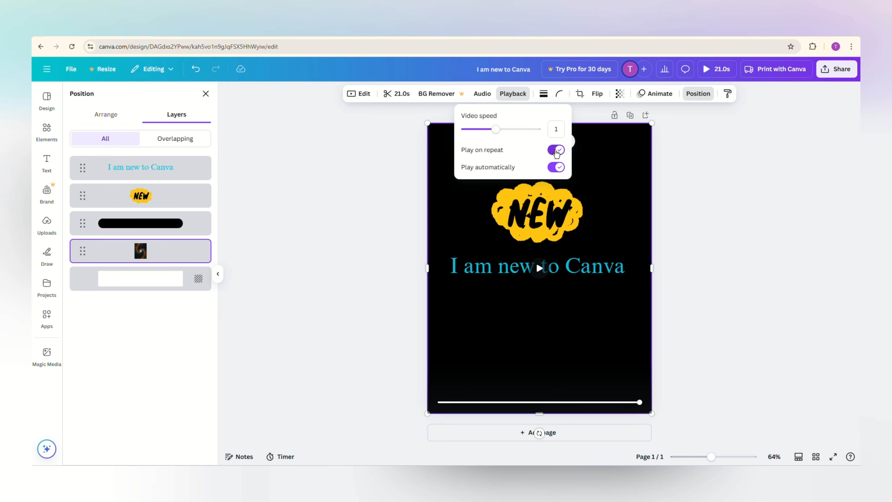
{"action": "left_click_drag", "start_coordinate": [500, 131], "coordinate": [537, 134]}
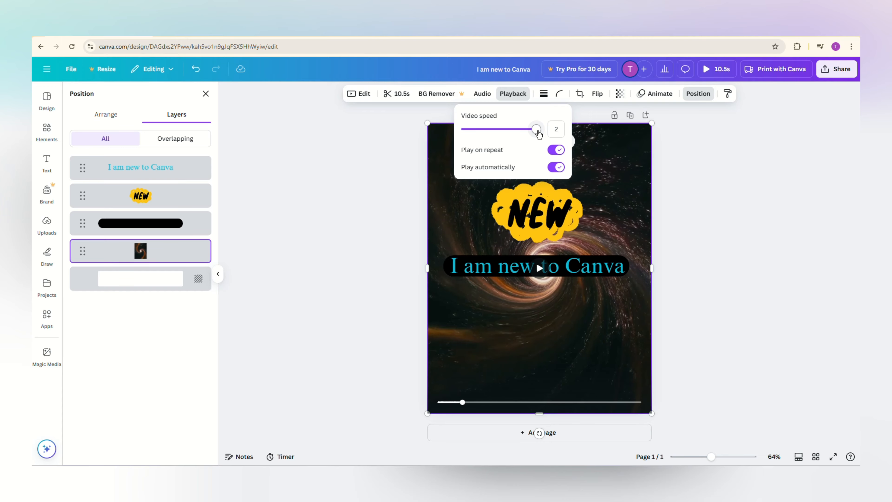
{"action": "left_click", "coordinate": [542, 270]}
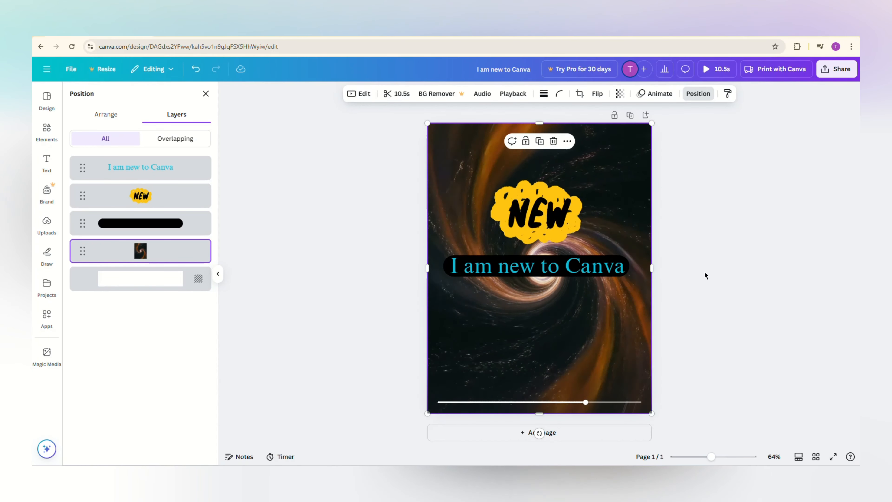
Reduce the background video's playback speed to its minimum so it lasts 1:24, and play it
{"action": "left_click", "coordinate": [513, 93]}
{"action": "left_click_drag", "start_coordinate": [533, 130], "coordinate": [462, 133]}
{"action": "left_click", "coordinate": [542, 274]}
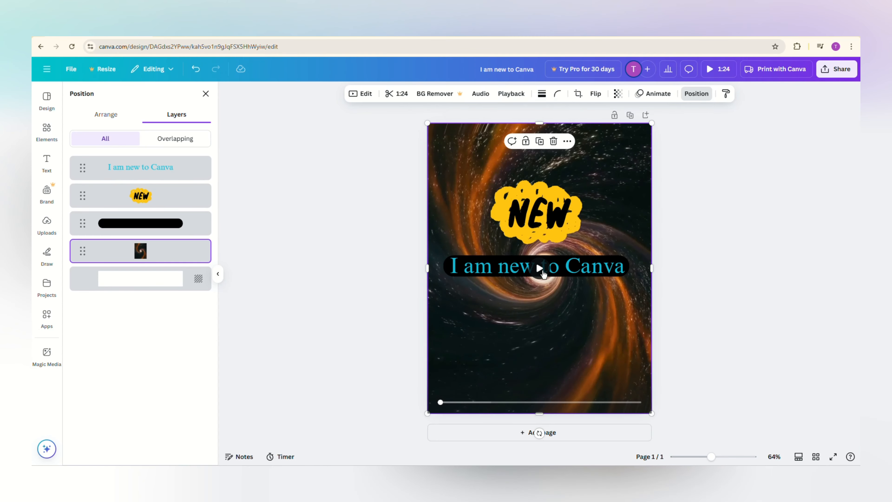
{"action": "left_click", "coordinate": [542, 274]}
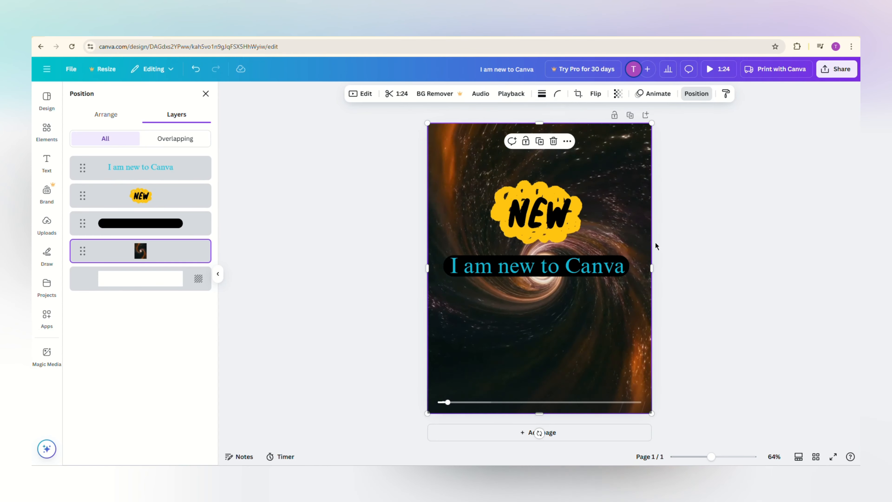
Delete the yellow "NEW" graphic from the page
{"action": "left_click", "coordinate": [563, 219]}
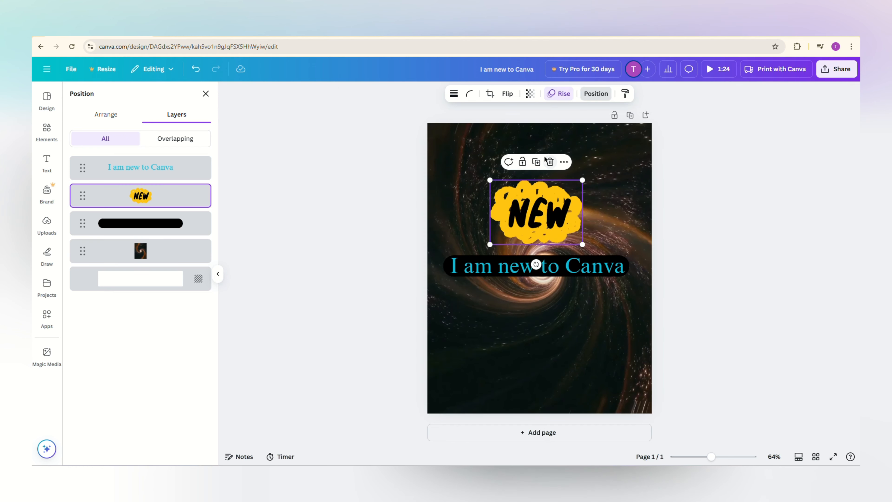
{"action": "left_click", "coordinate": [549, 162]}
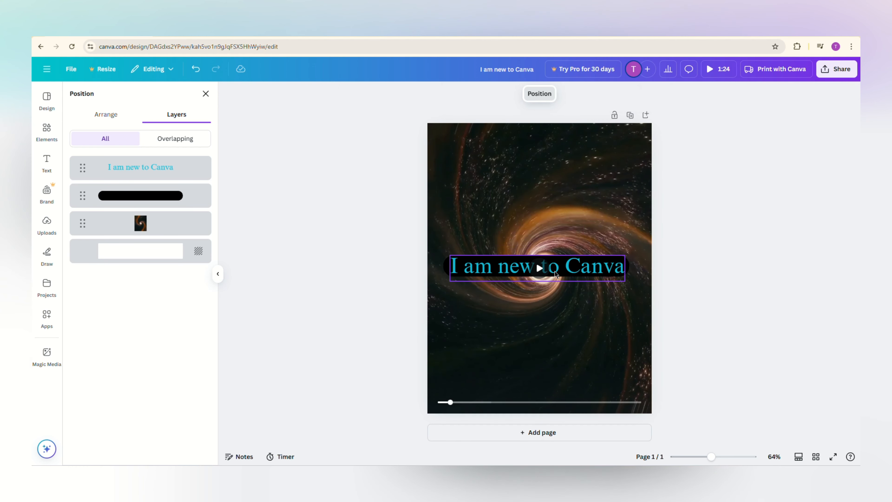
{"action": "left_click", "coordinate": [540, 273]}
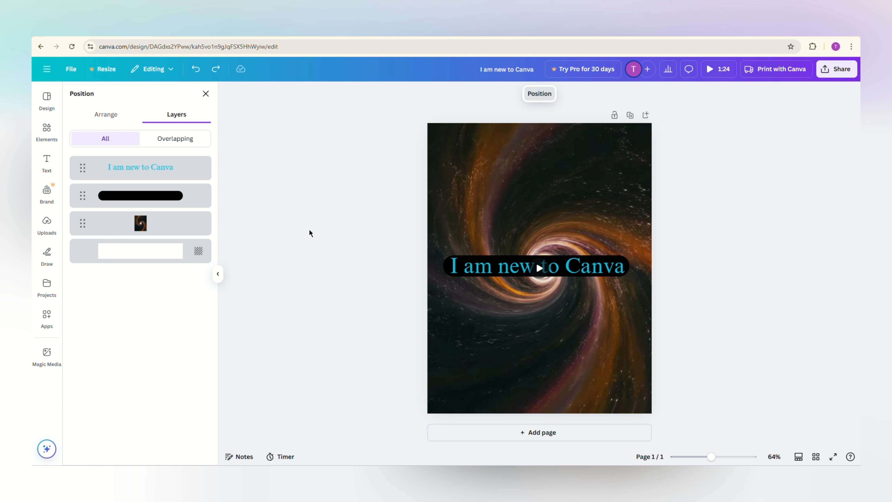
Group the black rectangle with the text "I am new to Canva" and center the group horizontally on the page
{"action": "left_click", "coordinate": [448, 273]}
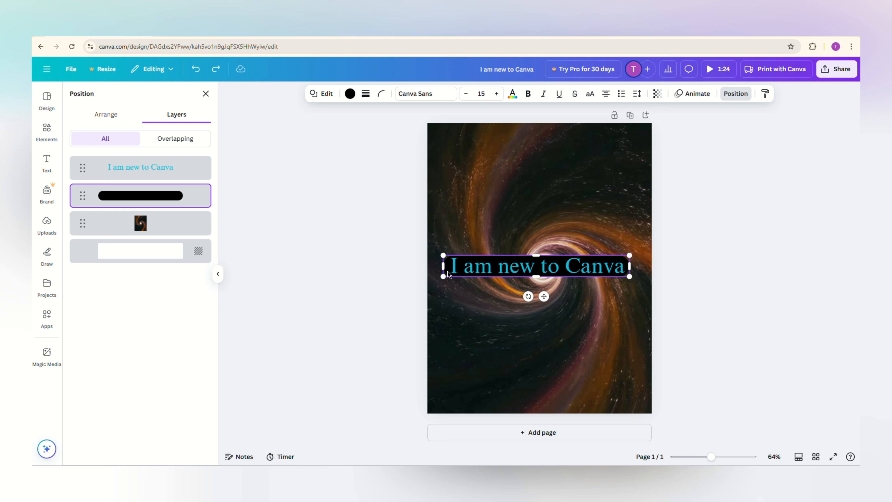
{"action": "left_click", "coordinate": [537, 272], "text": "shift"}
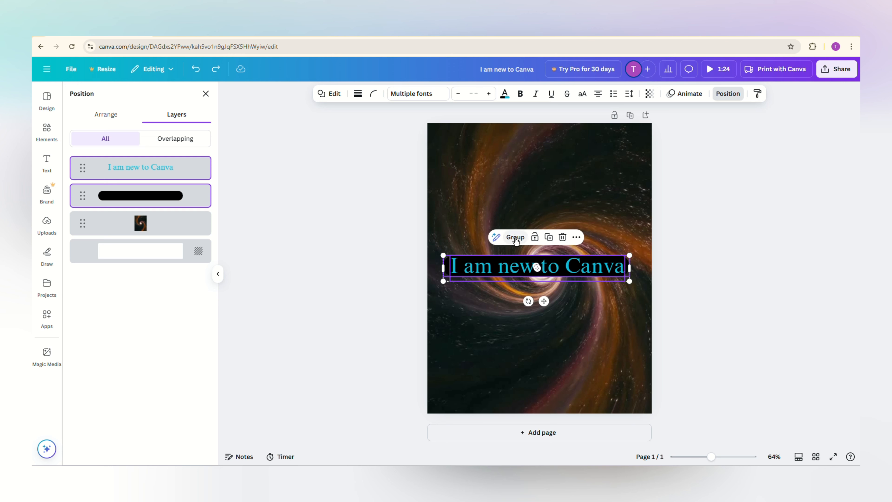
{"action": "left_click", "coordinate": [515, 239]}
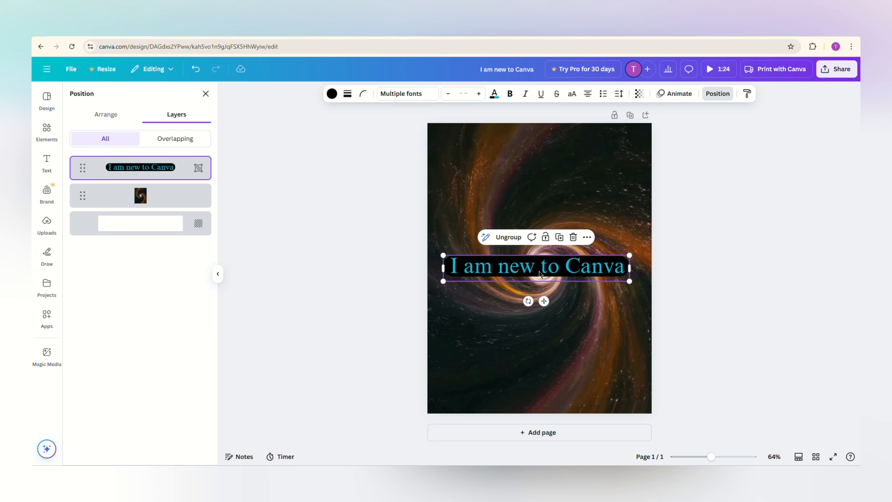
{"action": "mouse_move", "coordinate": [539, 271]}
{"action": "left_mouse_down"}
{"action": "mouse_move", "coordinate": [540, 207]}
{"action": "mouse_move", "coordinate": [548, 196]}
{"action": "mouse_move", "coordinate": [541, 270]}
{"action": "left_mouse_up"}
Apply the Pulse add-on animation effect to the grouped text and rectangle
{"action": "left_click", "coordinate": [683, 94]}
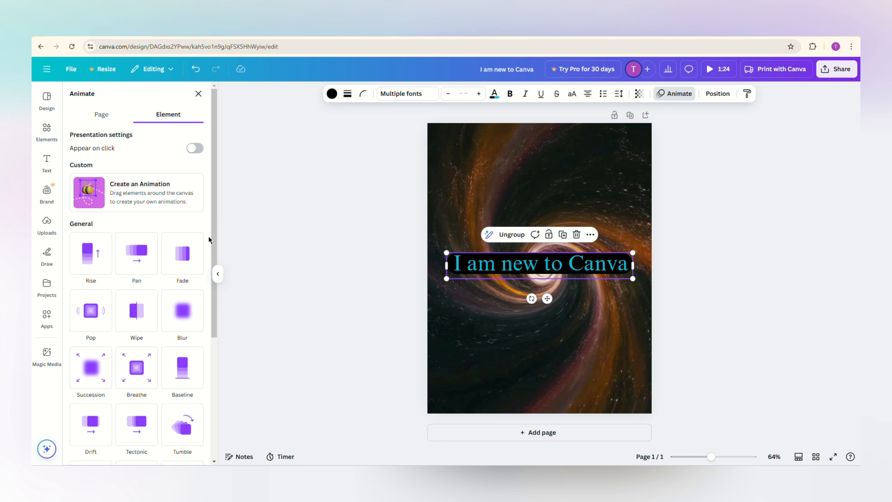
{"action": "left_click_drag", "start_coordinate": [217, 233], "coordinate": [217, 361]}
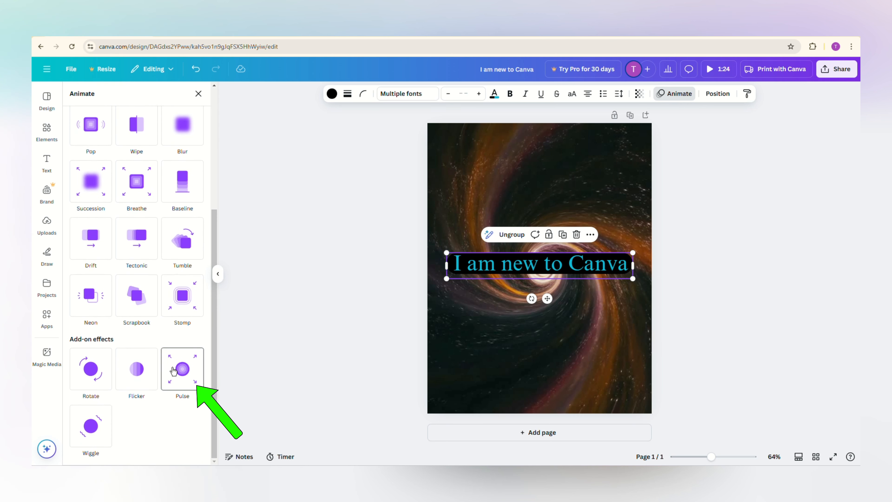
{"action": "left_click", "coordinate": [178, 370]}
{"action": "left_click", "coordinate": [178, 370]}
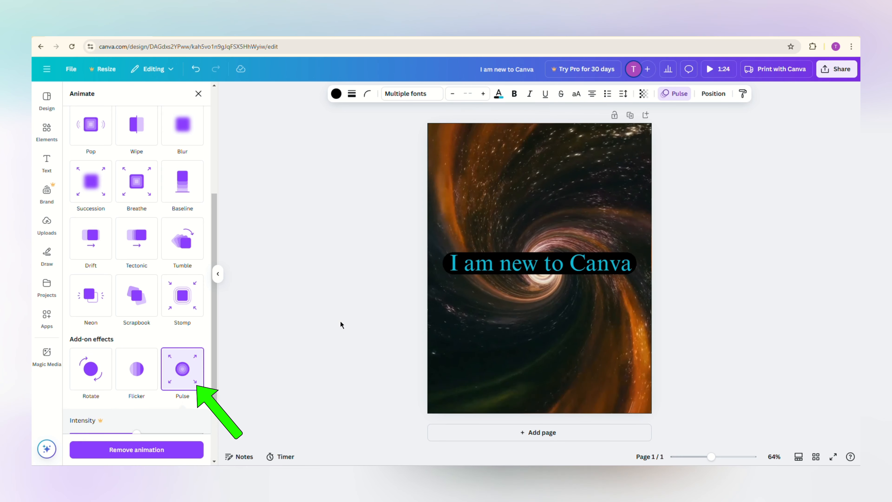
Select the background video, preview the whole design at its 1:24 length, and close the preview
{"action": "left_click", "coordinate": [543, 193]}
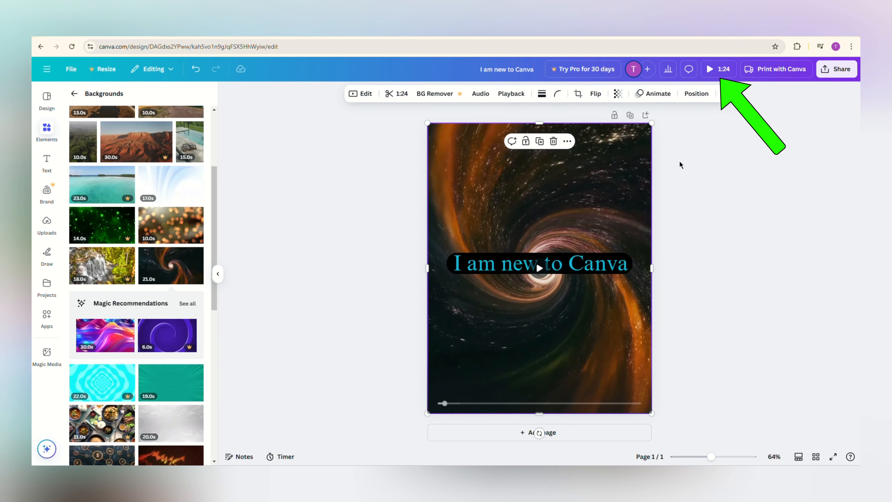
{"action": "left_click", "coordinate": [712, 69]}
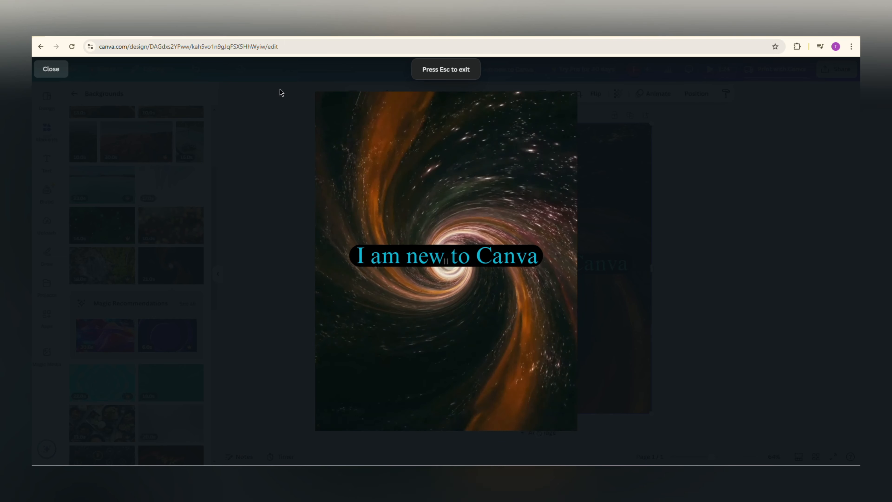
{"action": "left_click", "coordinate": [50, 69]}
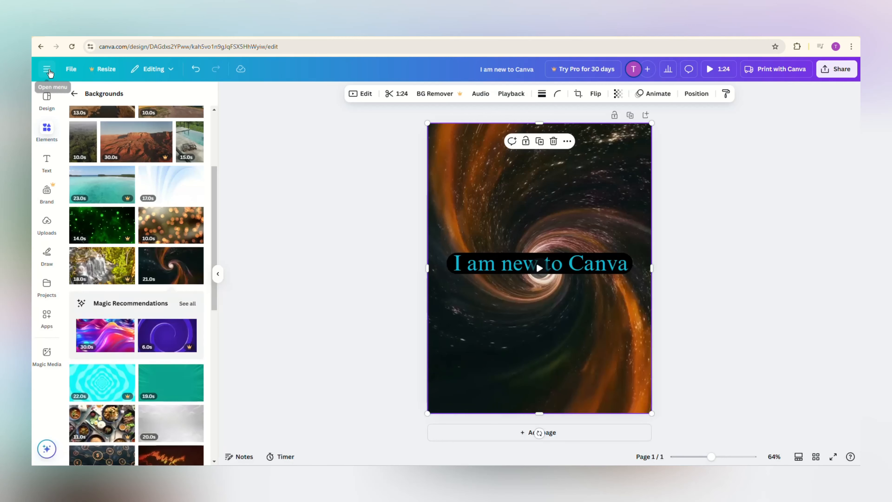
Raise the background video's playback speed so it lasts 21.0 seconds, and preview the design
{"action": "left_click", "coordinate": [510, 93]}
{"action": "left_click_drag", "start_coordinate": [468, 132], "coordinate": [493, 129]}
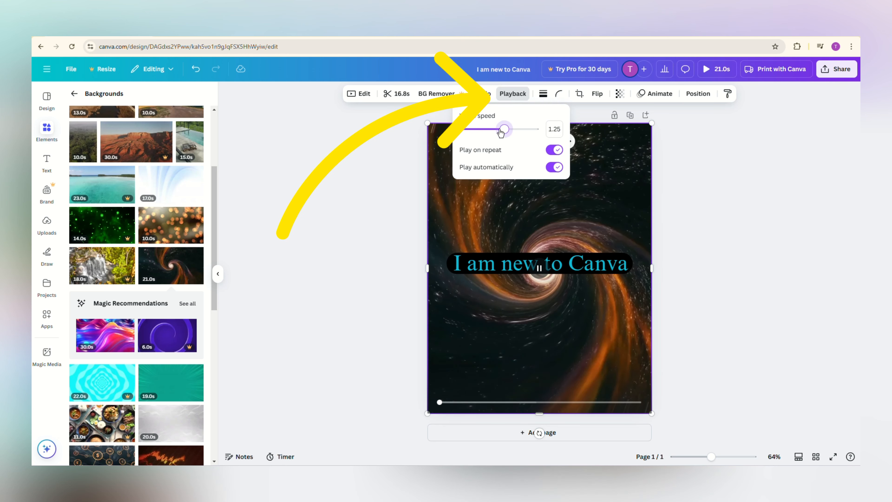
{"action": "left_click", "coordinate": [589, 206]}
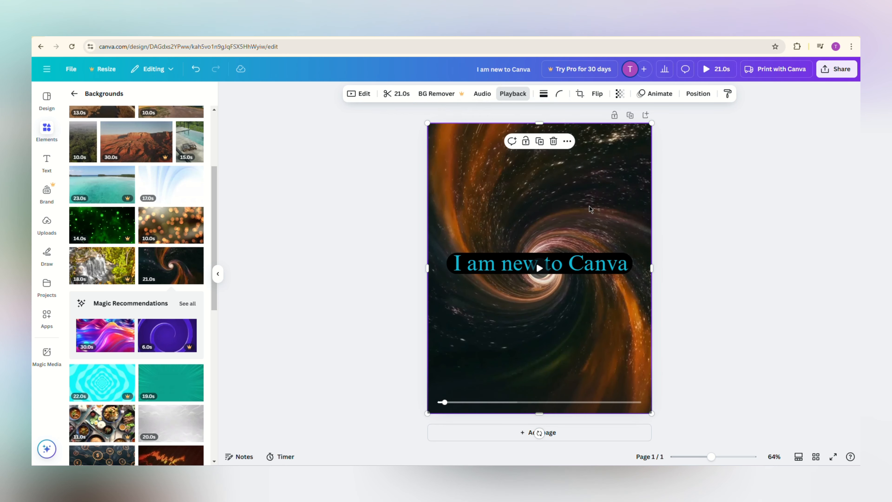
{"action": "left_click", "coordinate": [717, 69]}
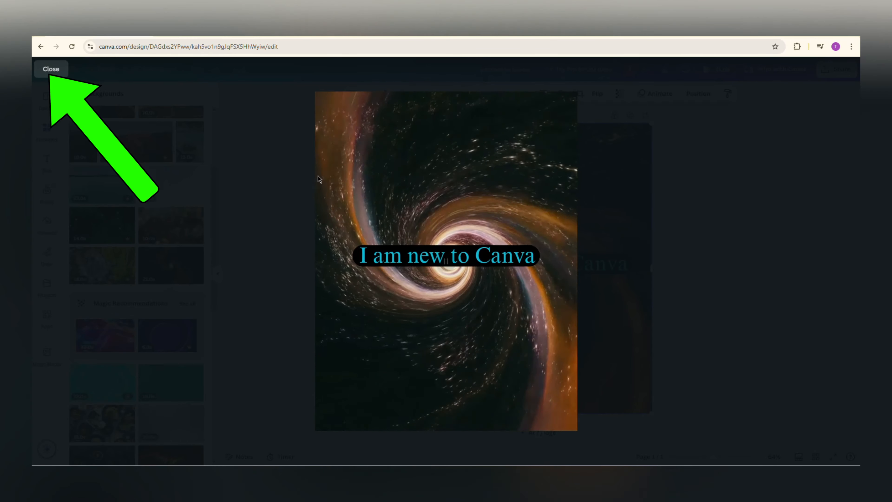
{"action": "left_click", "coordinate": [56, 71]}
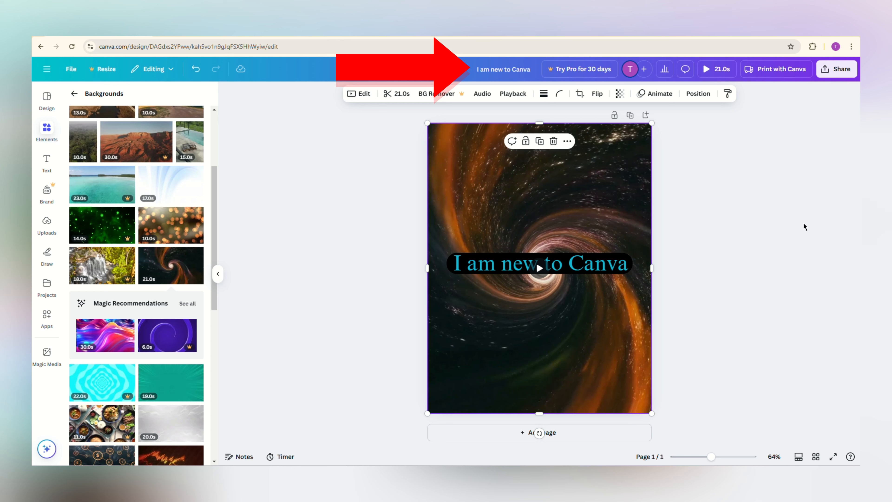
Examine the access levels available for the design's collaboration link, leaving the current setting in place
{"action": "mouse_move", "coordinate": [647, 215]}
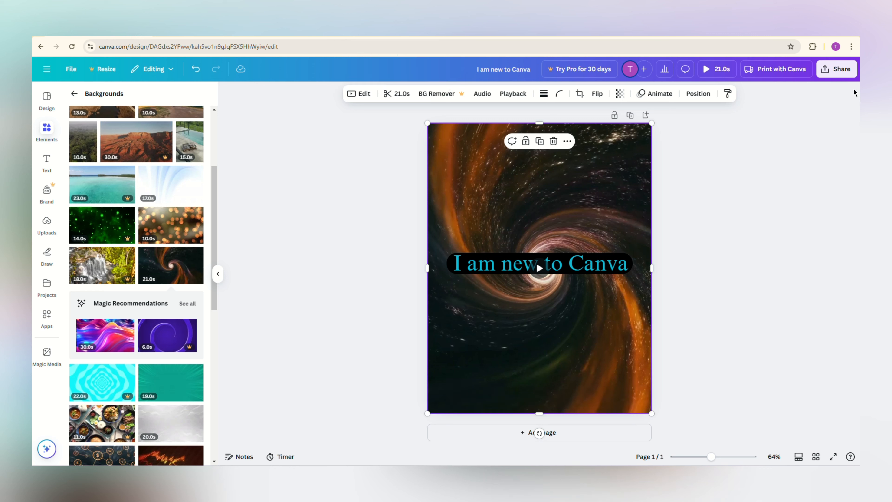
{"action": "left_click", "coordinate": [845, 75]}
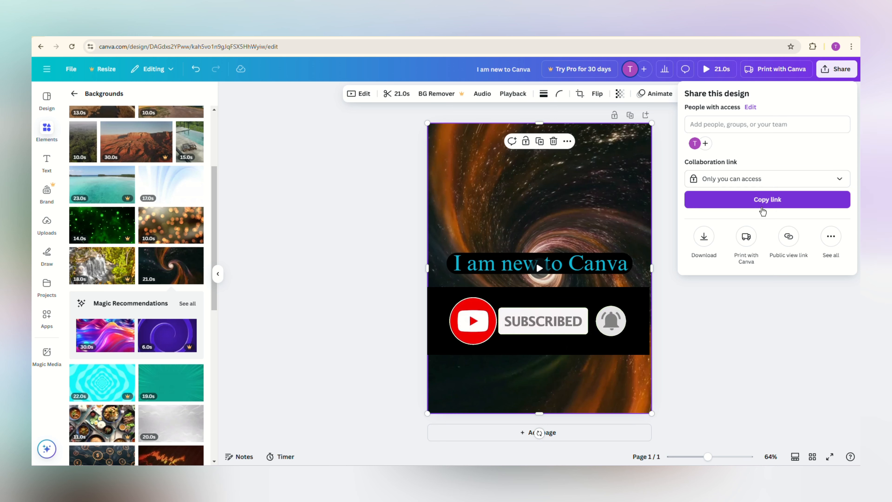
{"action": "left_click", "coordinate": [838, 180]}
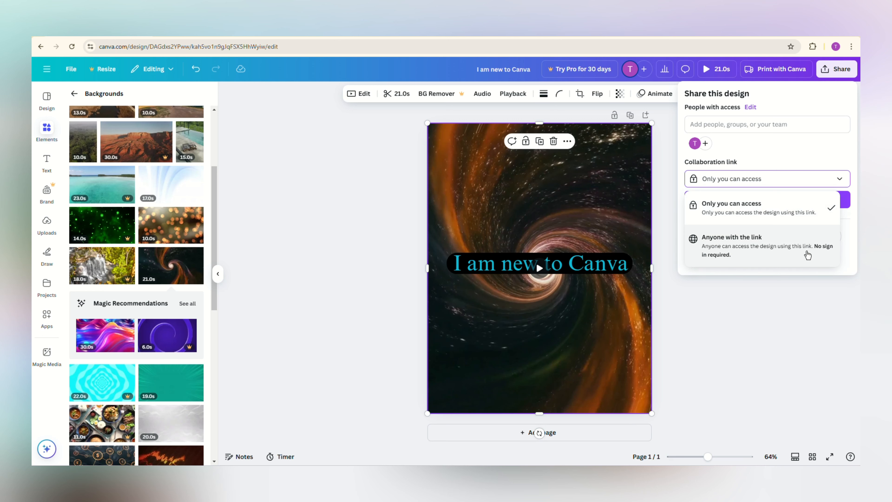
{"action": "left_click", "coordinate": [789, 304]}
Examine the design's download settings and the available file types, keeping MP4 Video selected
{"action": "left_click", "coordinate": [836, 68]}
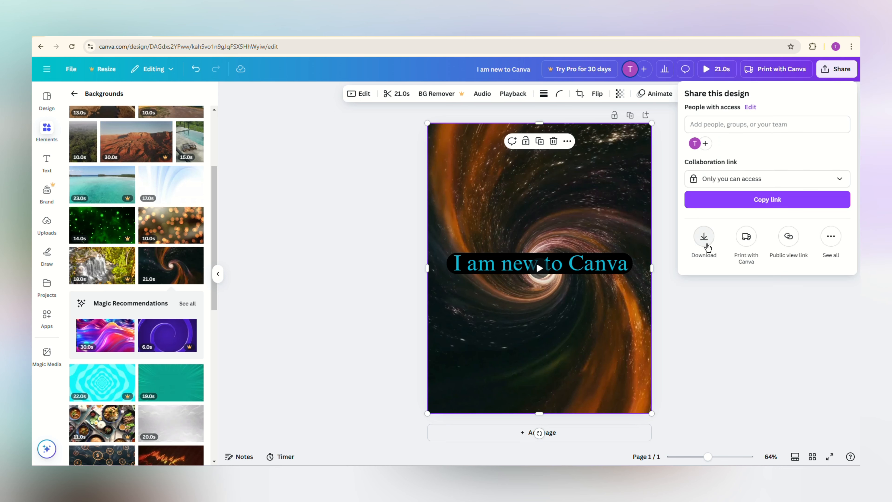
{"action": "left_click", "coordinate": [704, 236]}
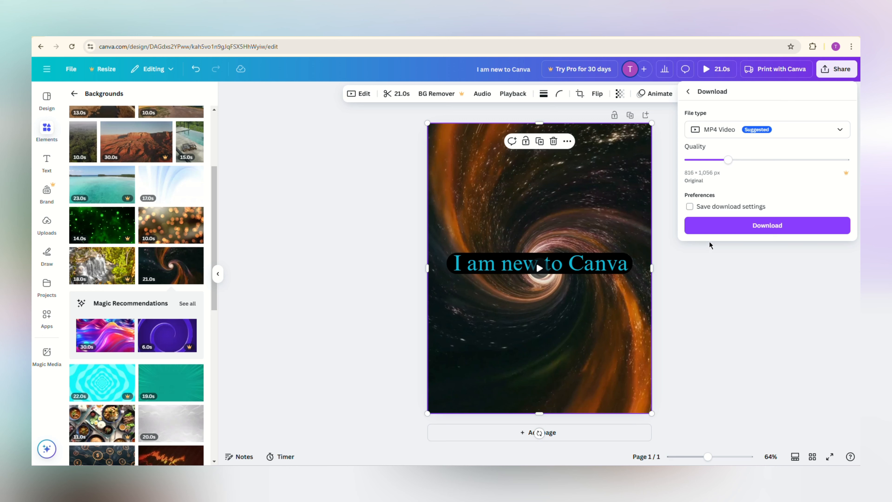
{"action": "left_click", "coordinate": [840, 131]}
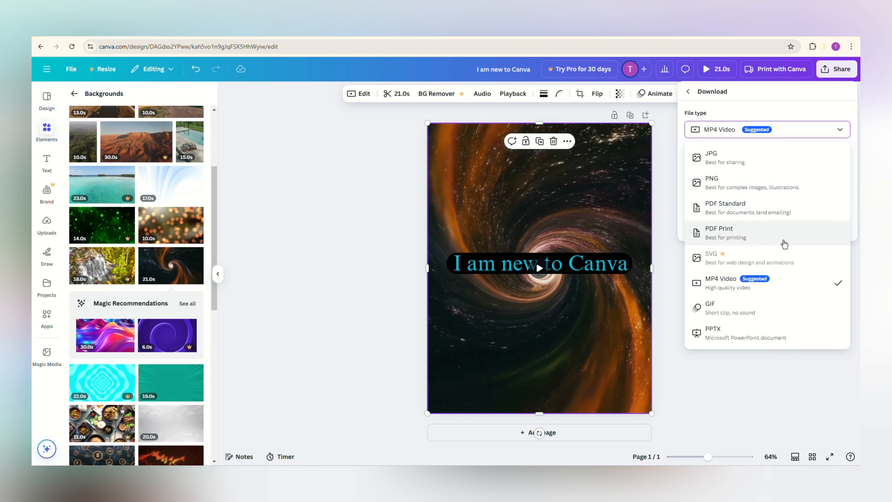
{"action": "left_click", "coordinate": [843, 129]}
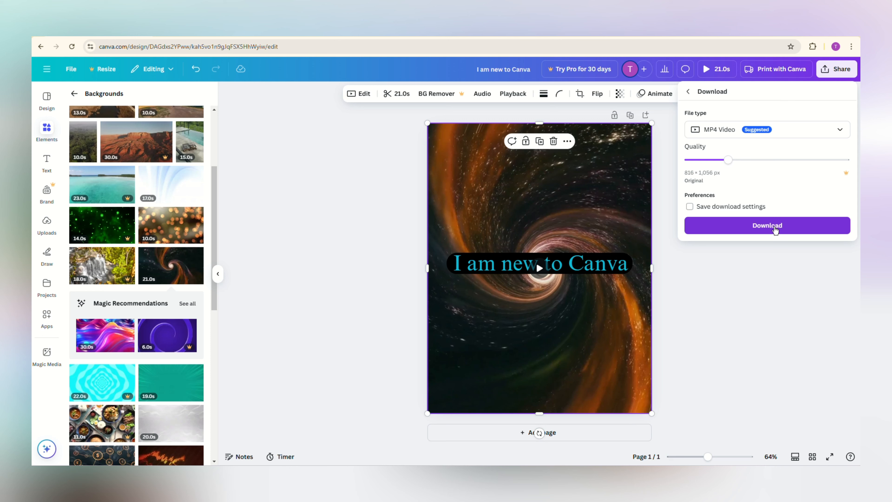
{"action": "left_click", "coordinate": [689, 92]}
Examine the public view link option and the further ways to publish the design, and close the sharing options
{"action": "left_click", "coordinate": [788, 236]}
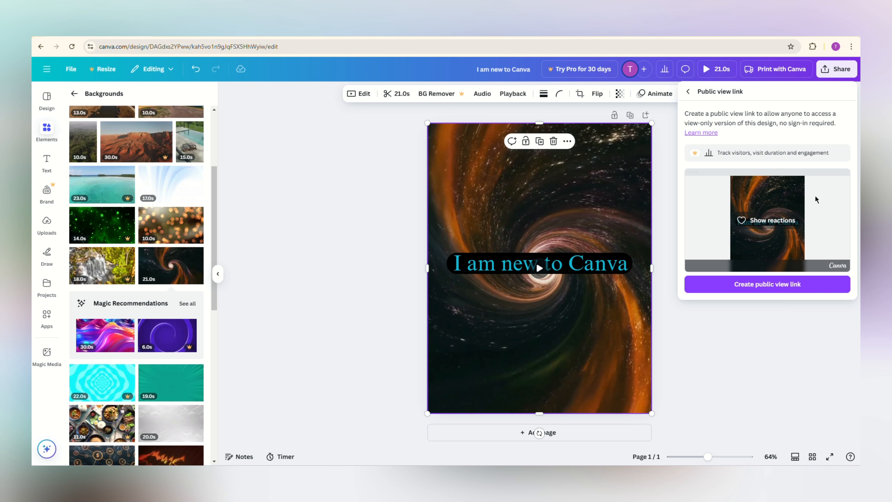
{"action": "left_click", "coordinate": [689, 92]}
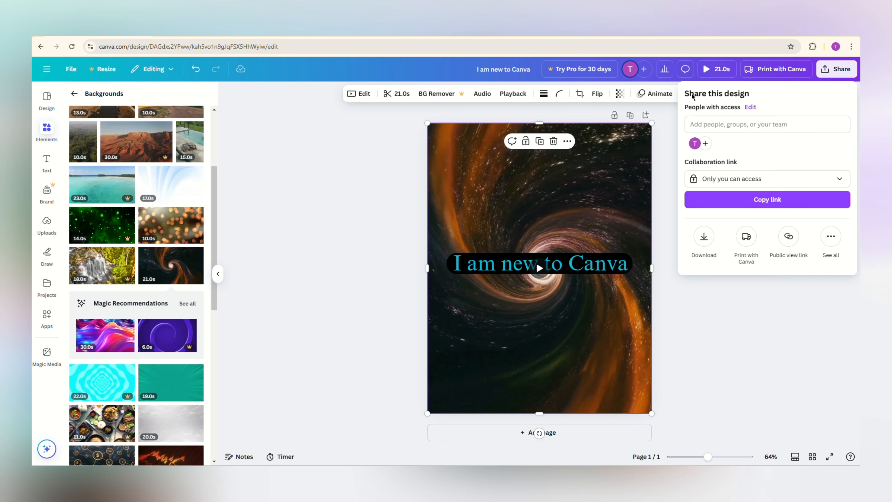
{"action": "left_click", "coordinate": [831, 239]}
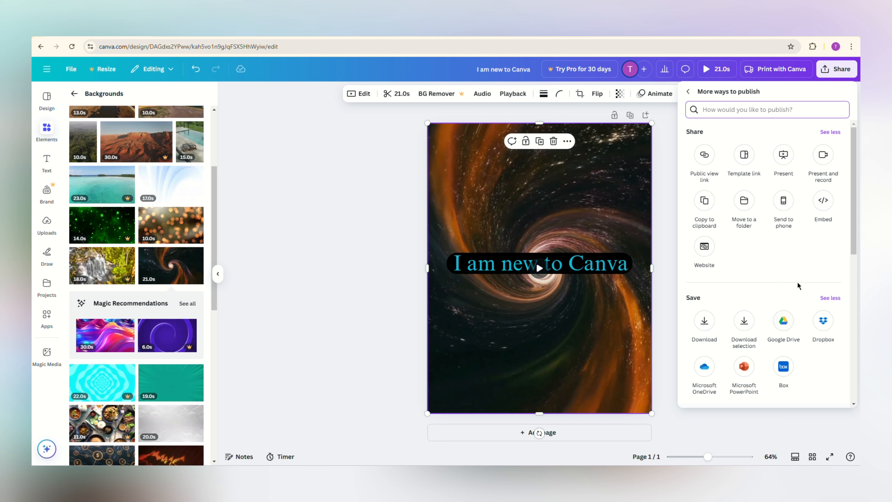
{"action": "left_click", "coordinate": [688, 91]}
{"action": "left_click", "coordinate": [762, 326]}
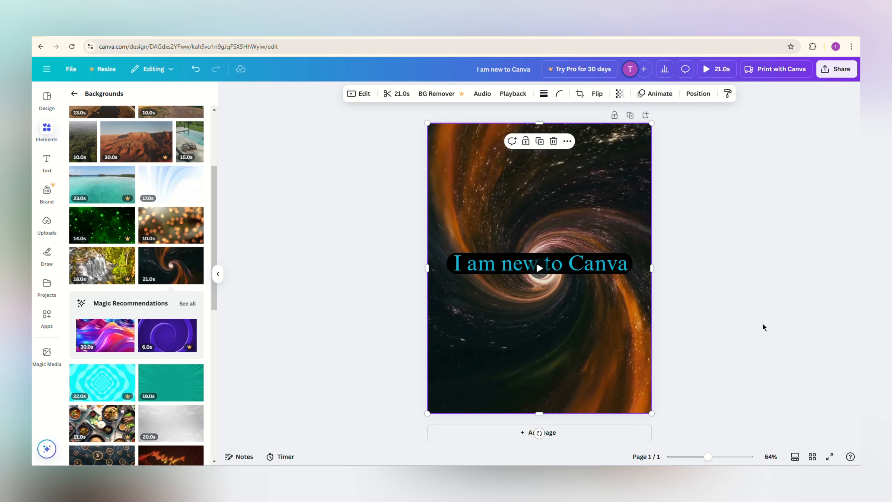